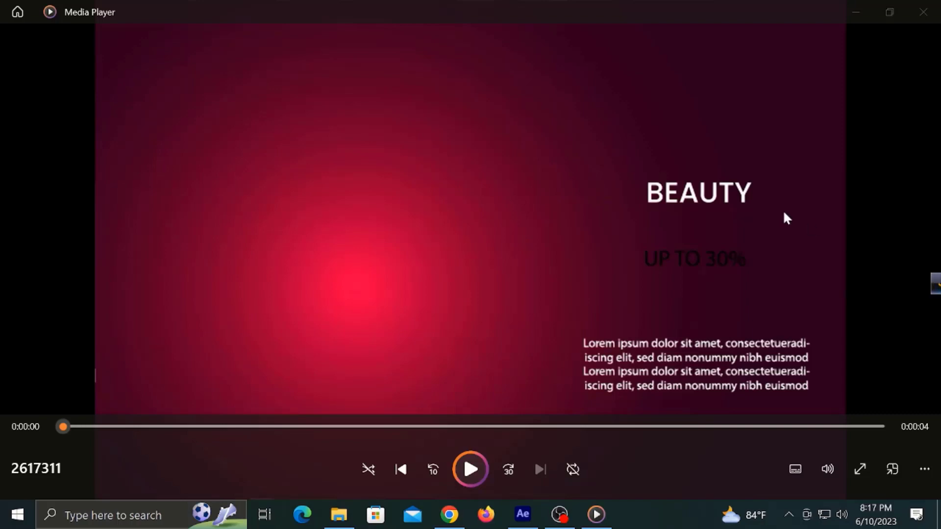
# Play the exported beauty sale MP4 to its end, showing BEAUTY SALE, UP TO 30% and SHOP NOW
pyautogui.click(469, 469)
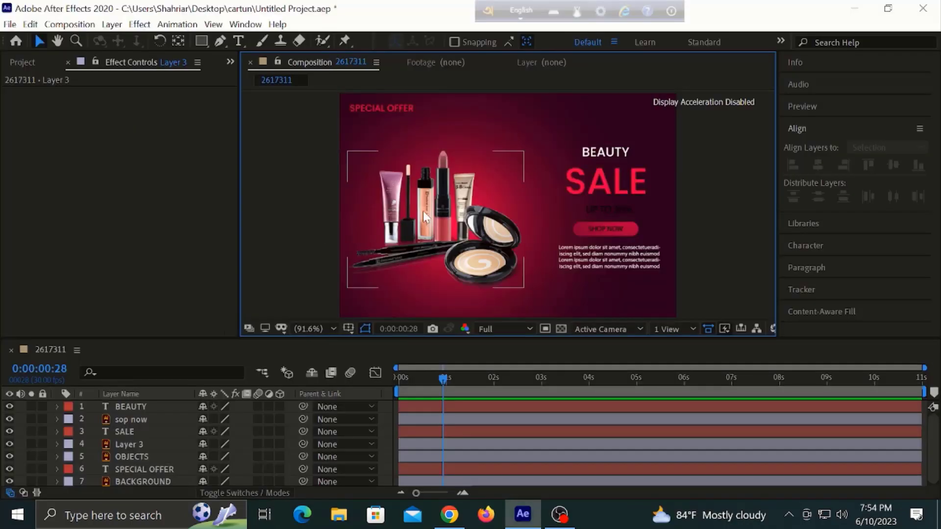
# Move Layer 3's cosmetics image off-canvas left to -211.5, 288.0 and keyframe Position at 0:00:00:00
pyautogui.click(423, 212)
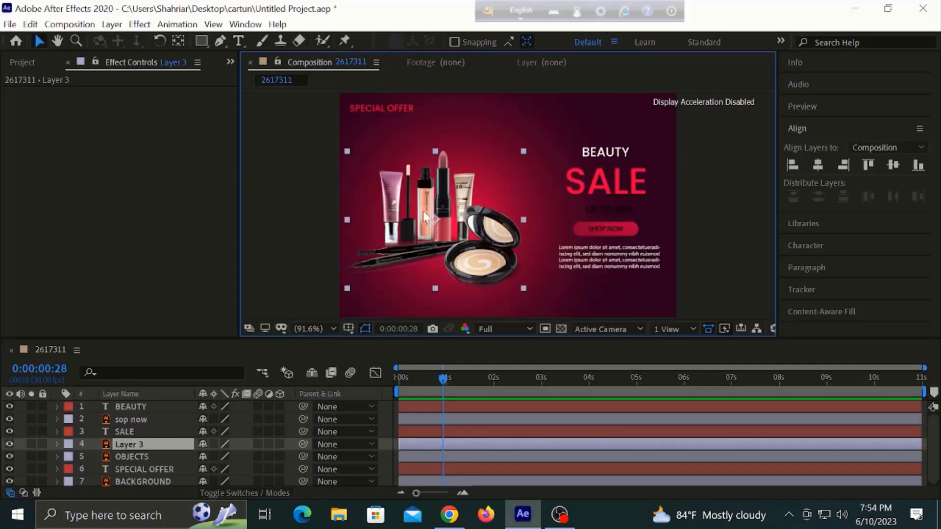
pyautogui.click(57, 444)
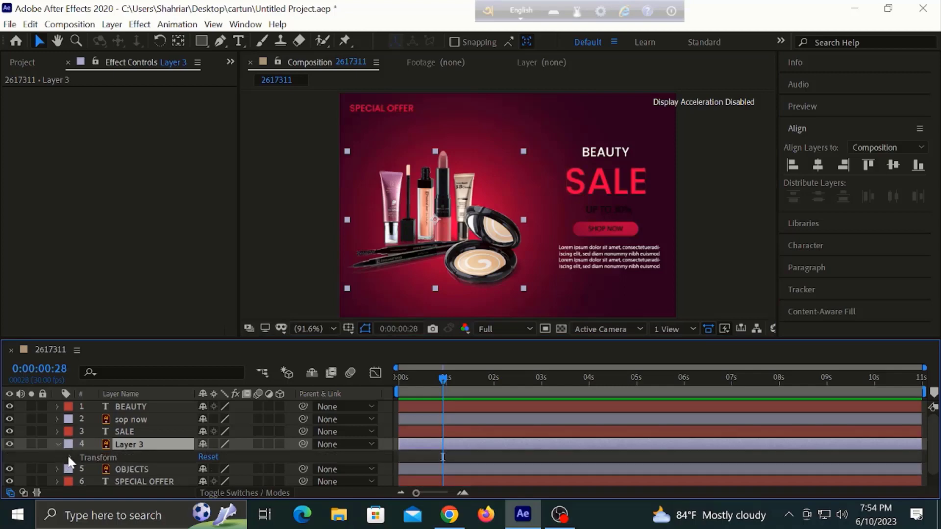
pyautogui.click(68, 457)
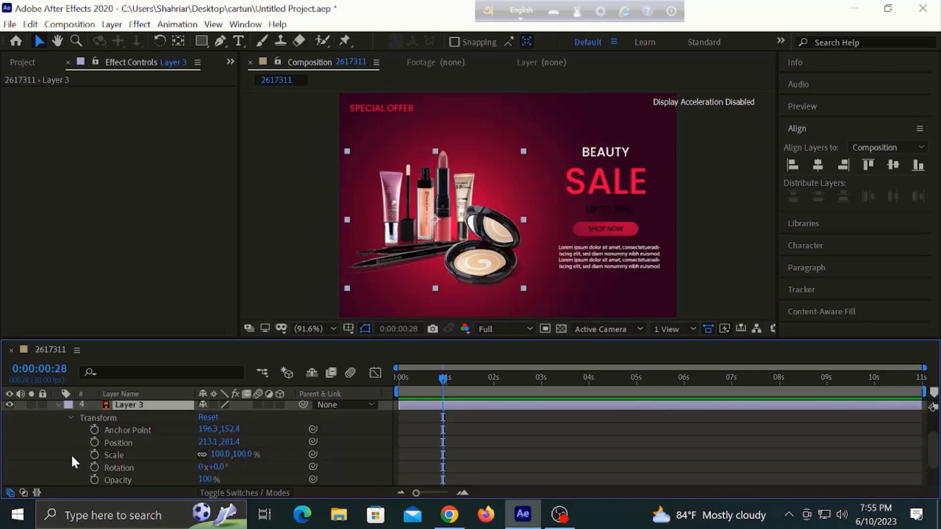
pyautogui.click(78, 446)
pyautogui.press('Home')
pyautogui.moveTo(433, 219); pyautogui.dragTo(237, 214)
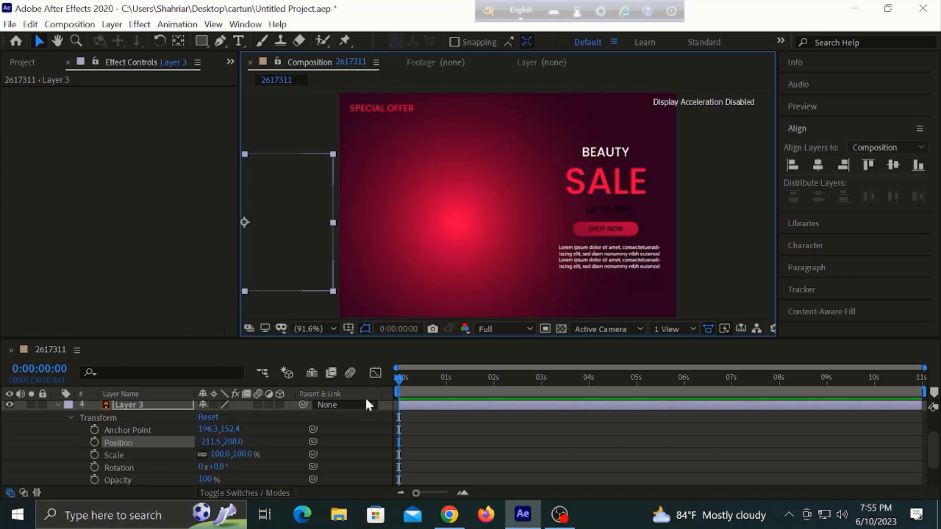
pyautogui.click(93, 441)
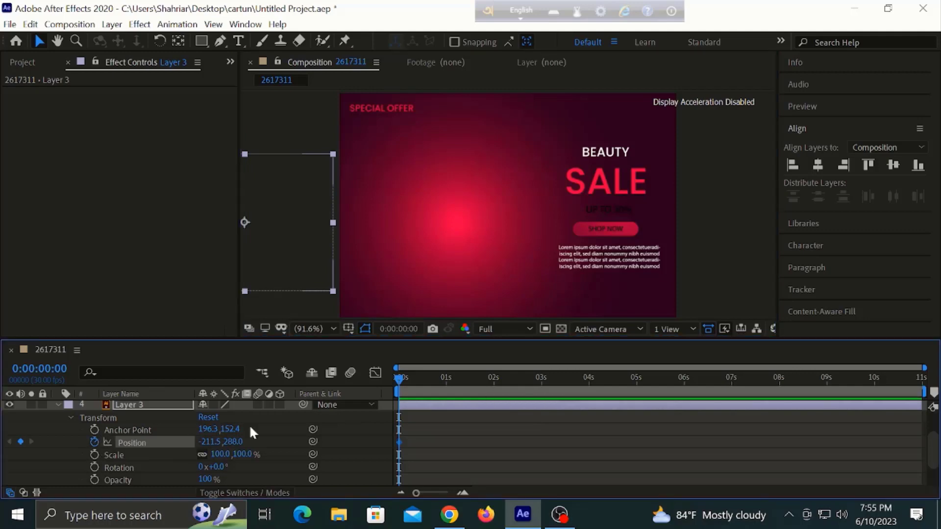
# At 0:00:01:09, nudge the cosmetics image right onto the canvas, keyframing Position at 184.5, 288.0
pyautogui.moveTo(400, 378); pyautogui.dragTo(462, 379)
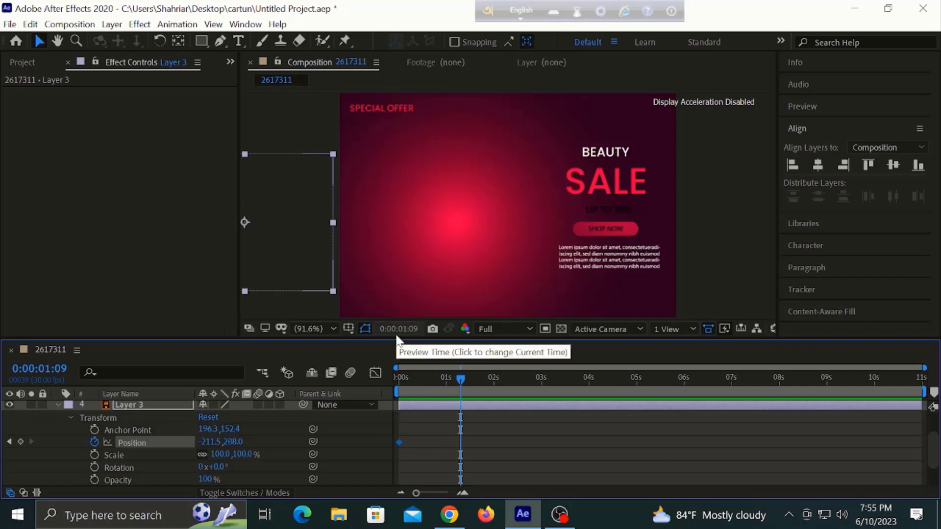
pyautogui.hotkey('shift', 'Right')
pyautogui.hotkey('shift', 'Right')
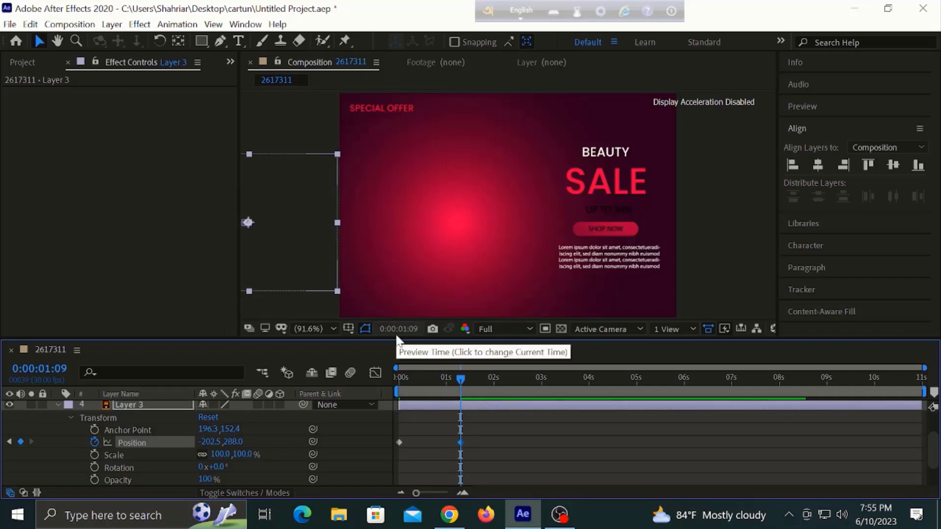
pyautogui.hotkey('shift', 'Right')
pyautogui.hotkey('shift', 'Right')
pyautogui.hotkey('shift', 'Right')
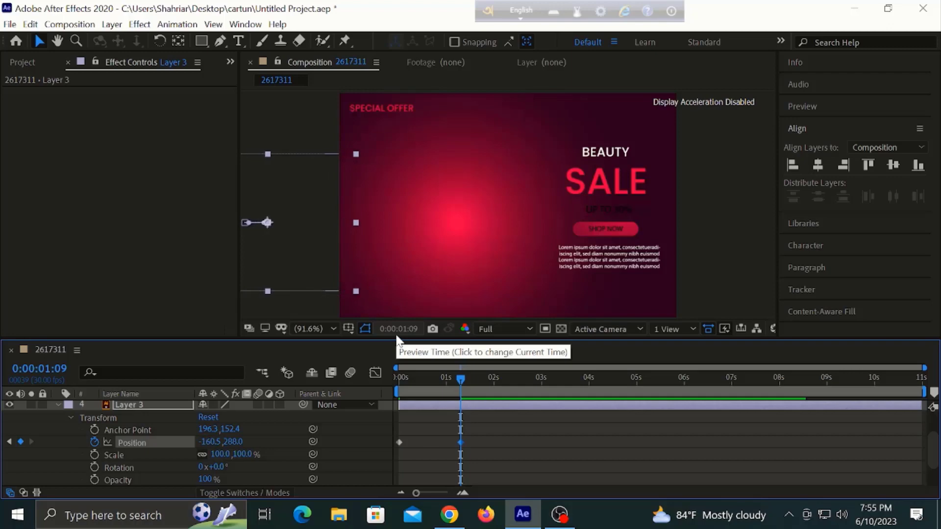
pyautogui.hotkey('shift', 'Right')
pyautogui.hotkey('shift', 'Right')
pyautogui.hotkey('shift', 'Right')
pyautogui.hotkey('shift', 'Right')
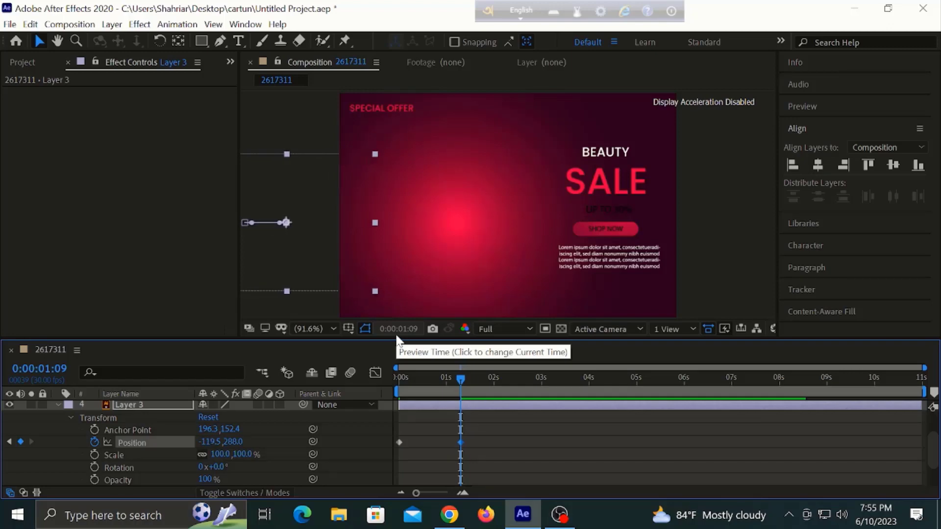
pyautogui.hotkey('shift', 'Right')
pyautogui.hotkey('shift', 'Right')
pyautogui.hotkey('shift', 'Right')
pyautogui.hotkey('shift', 'Right')
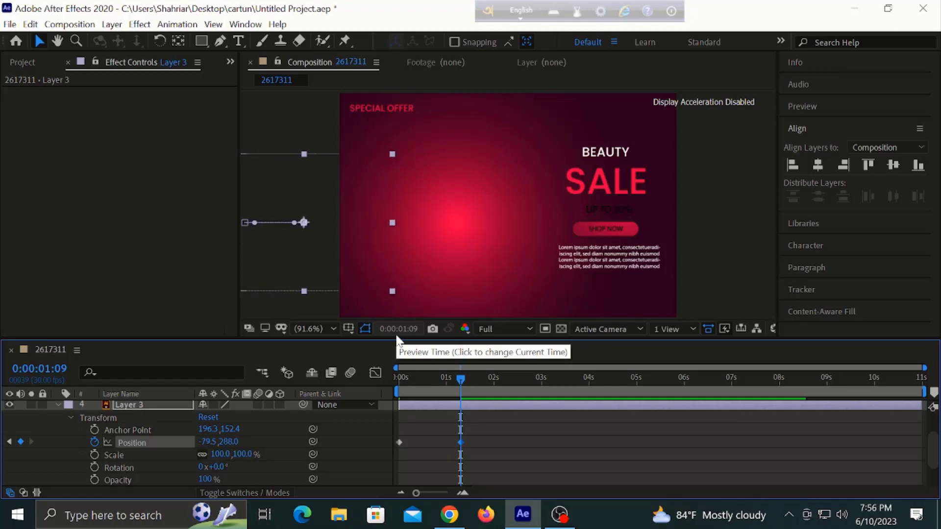
pyautogui.hotkey('shift', 'Right')
pyautogui.hotkey('shift', 'Right')
pyautogui.hotkey('shift', 'Right')
pyautogui.hotkey('shift', 'Right')
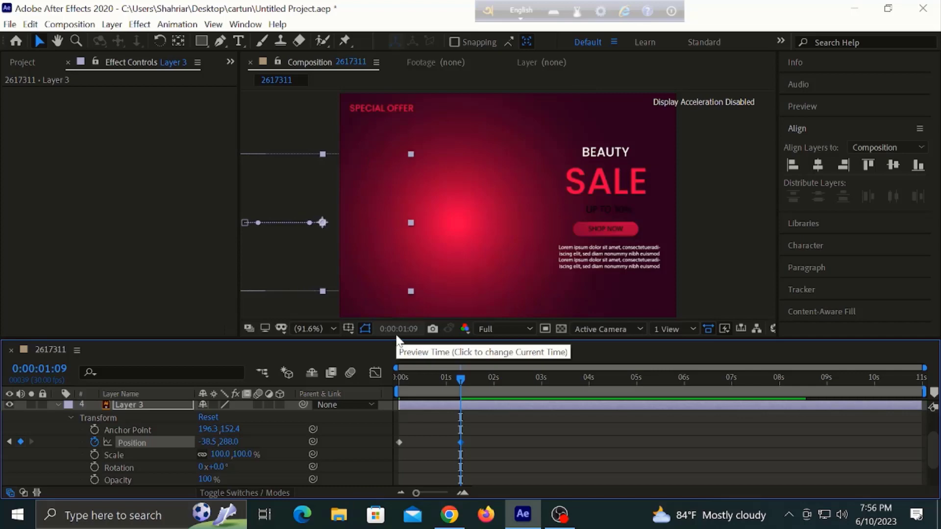
pyautogui.hotkey('shift', 'Right')
pyautogui.hotkey('shift', 'Right')
pyautogui.hotkey('shift', 'Right')
pyautogui.hotkey('shift', 'Right')
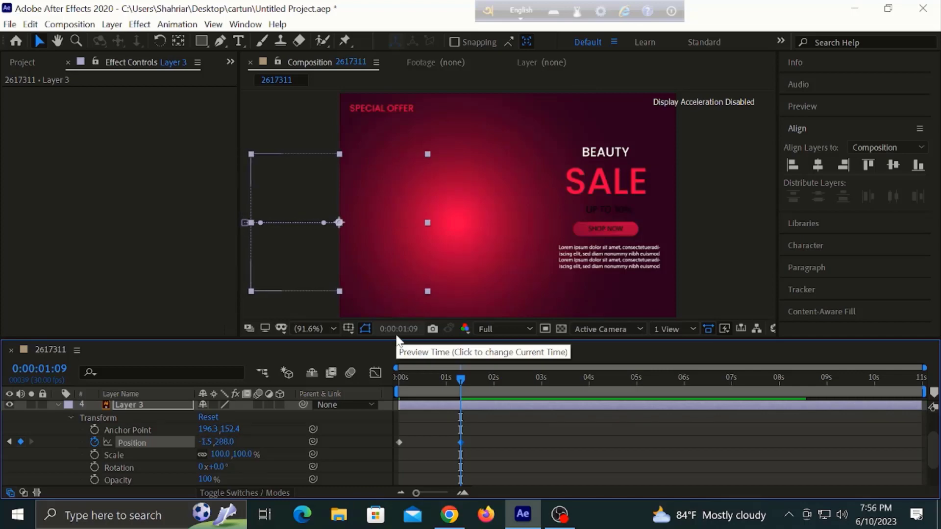
pyautogui.hotkey('shift', 'Right')
pyautogui.hotkey('shift', 'Right')
pyautogui.hotkey('shift', 'Right')
pyautogui.hotkey('shift', 'Right')
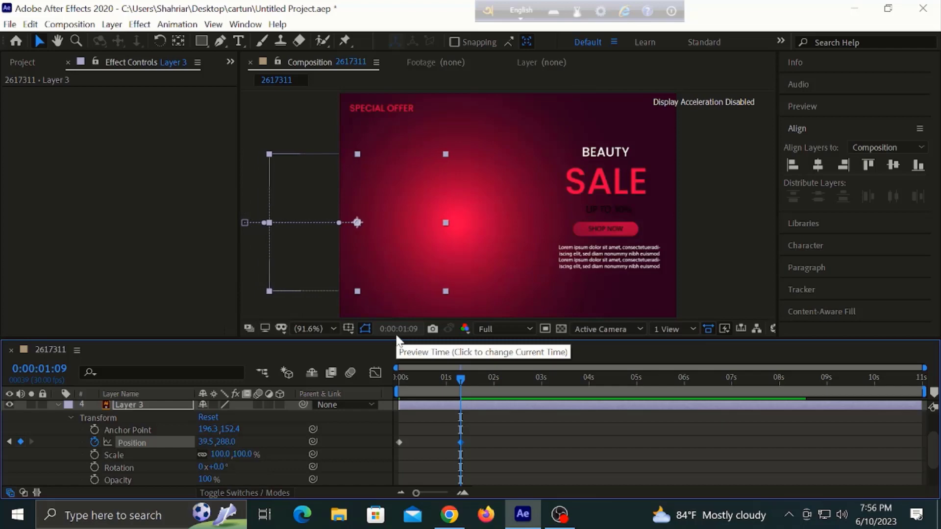
pyautogui.hotkey('shift', 'Right')
pyautogui.hotkey('shift', 'Right')
pyautogui.press('Right')
pyautogui.press('Right')
pyautogui.press('Right')
pyautogui.press('Right')
pyautogui.press('Right')
pyautogui.press('Right')
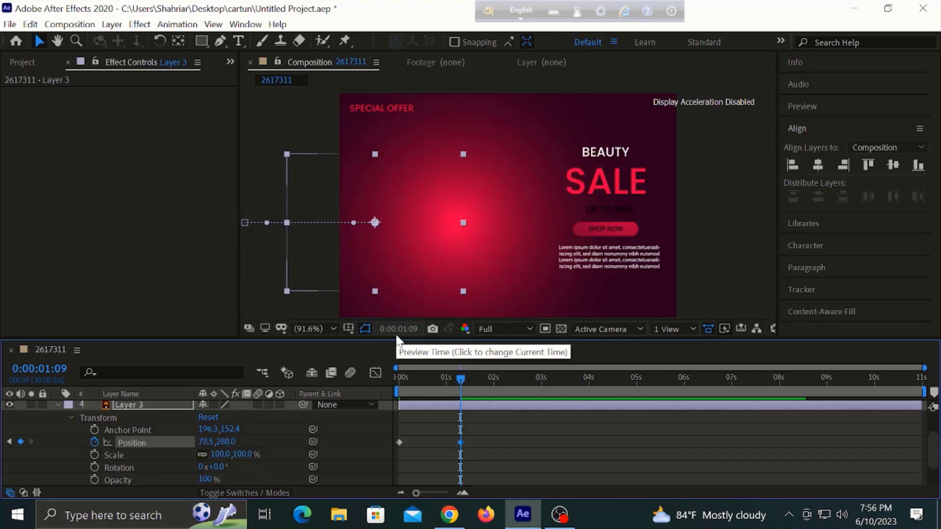
pyautogui.press('Right')
pyautogui.press('Right')
pyautogui.press('Right')
pyautogui.press('Right')
pyautogui.press('Right')
pyautogui.press('Right')
pyautogui.press('Right')
pyautogui.press('Right')
pyautogui.press('Right')
pyautogui.press('Right')
pyautogui.press('Right')
pyautogui.press('Right')
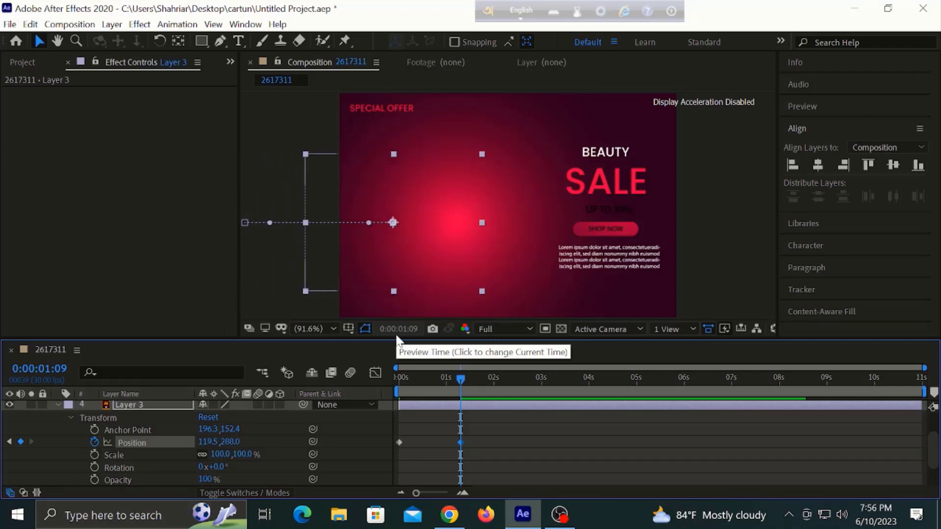
pyautogui.press('Right')
pyautogui.press('Right')
pyautogui.press('Right')
pyautogui.press('Right')
pyautogui.press('Right')
pyautogui.press('Right')
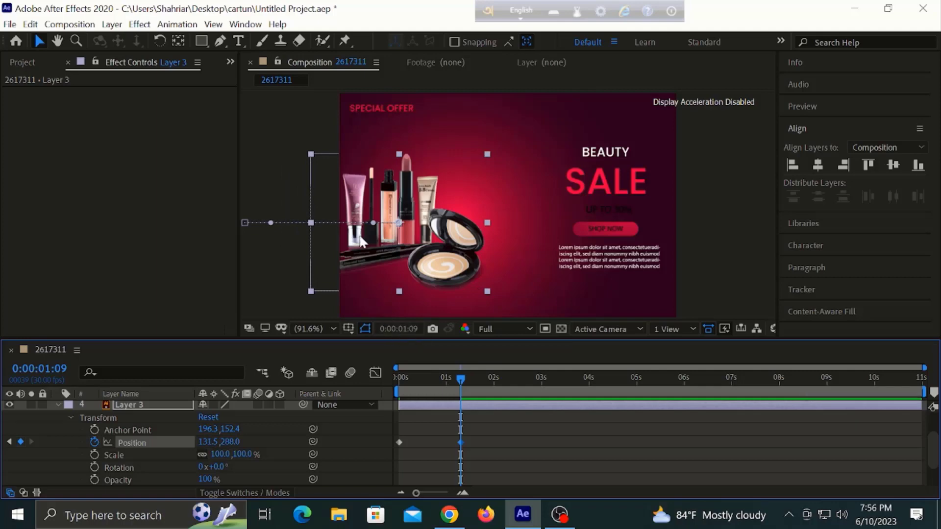
pyautogui.press('Right')
pyautogui.press('Right')
pyautogui.press('Right')
pyautogui.press('Right')
pyautogui.press('Right')
pyautogui.press('Right')
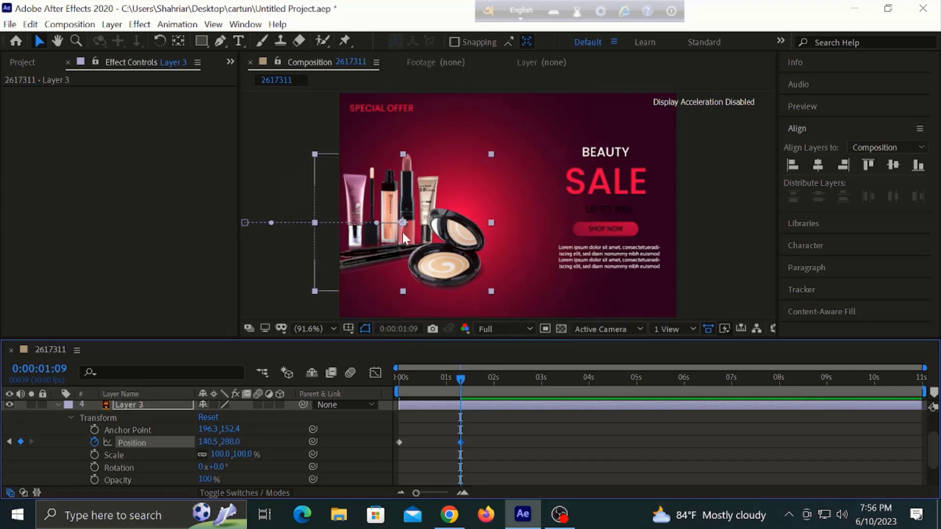
pyautogui.press('Right')
pyautogui.press('Right')
pyautogui.press('Right')
pyautogui.press('Right')
pyautogui.press('Right')
pyautogui.press('Right')
pyautogui.press('Right')
pyautogui.press('Right')
pyautogui.press('Right')
pyautogui.press('Right')
pyautogui.press('Right')
pyautogui.press('Right')
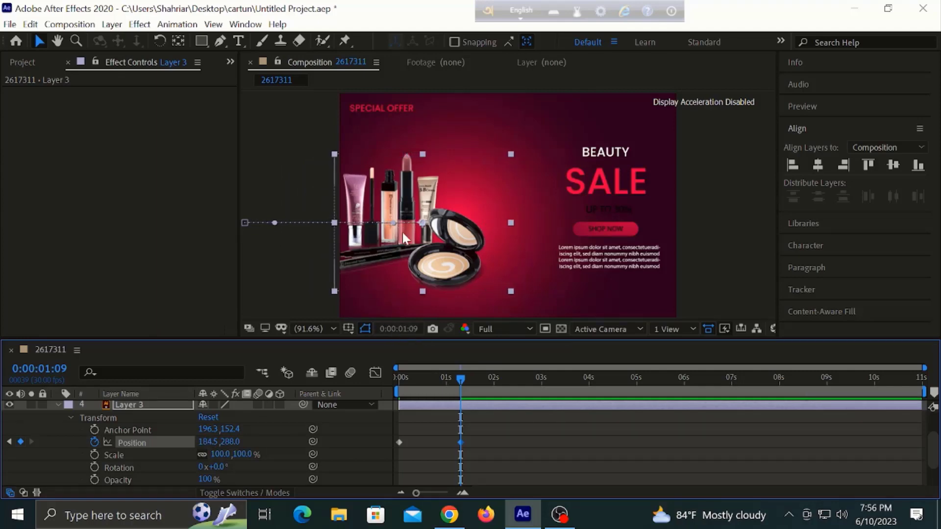
pyautogui.press('Right')
pyautogui.press('Right')
pyautogui.press('Right')
pyautogui.press('Right')
pyautogui.press('Right')
pyautogui.press('Right')
pyautogui.press('Right')
pyautogui.press('Right')
pyautogui.press('Right')
pyautogui.press('Right')
pyautogui.press('Right')
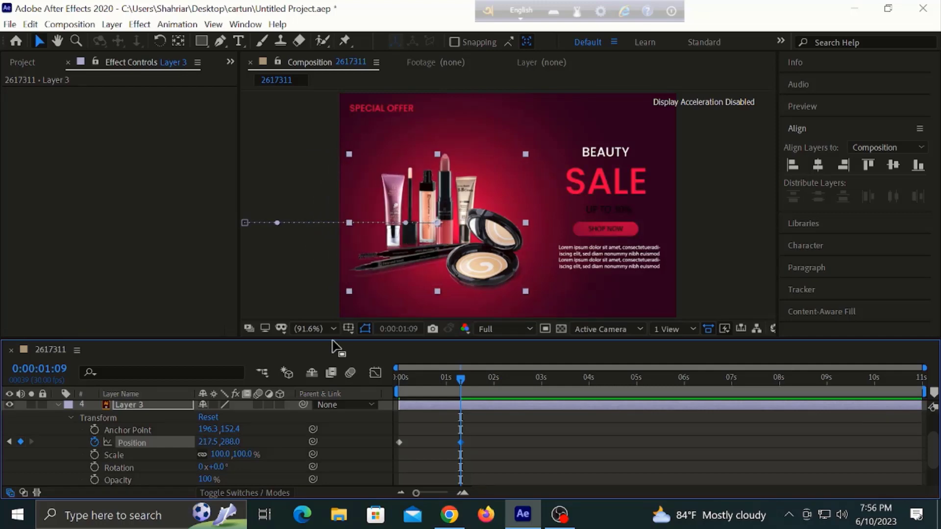
# Preview the cosmetics image slide-in from the start
pyautogui.moveTo(460, 382); pyautogui.dragTo(395, 380)
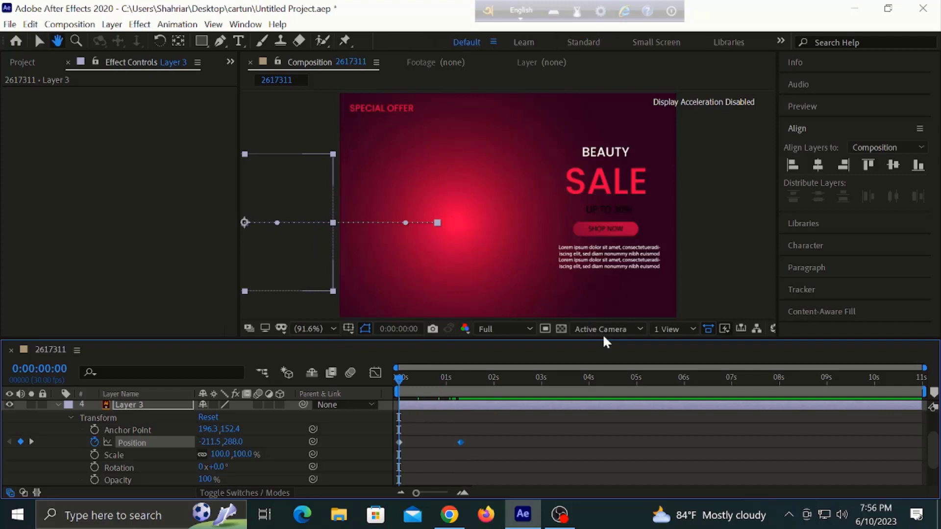
pyautogui.press('space')
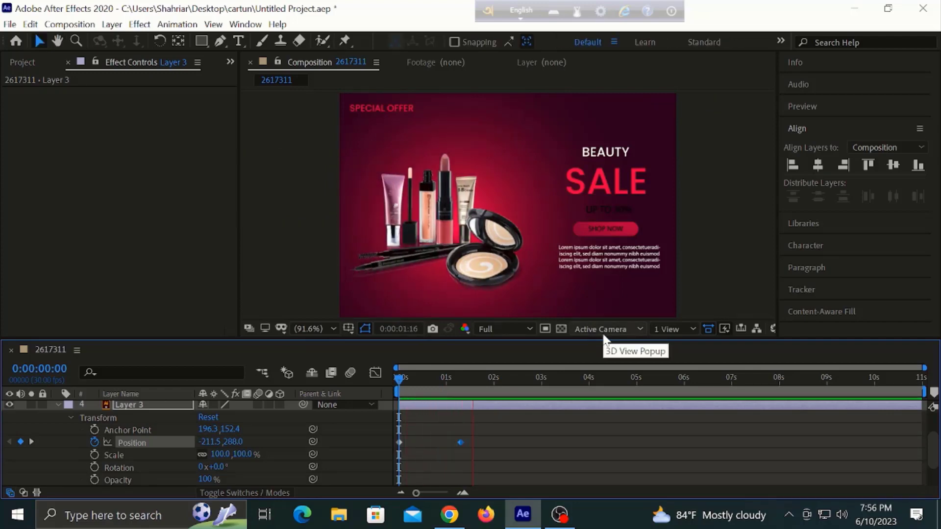
pyautogui.press('space')
# Drag the second Position keyframe slightly earlier and preview the faster slide-in
pyautogui.moveTo(460, 442); pyautogui.dragTo(449, 442)
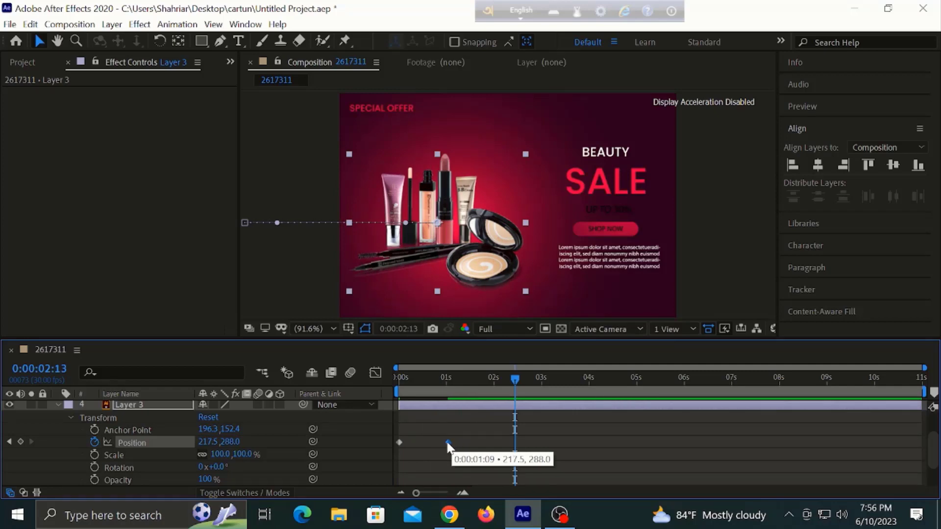
pyautogui.moveTo(515, 379); pyautogui.dragTo(489, 378)
pyautogui.moveTo(432, 375); pyautogui.dragTo(376, 381)
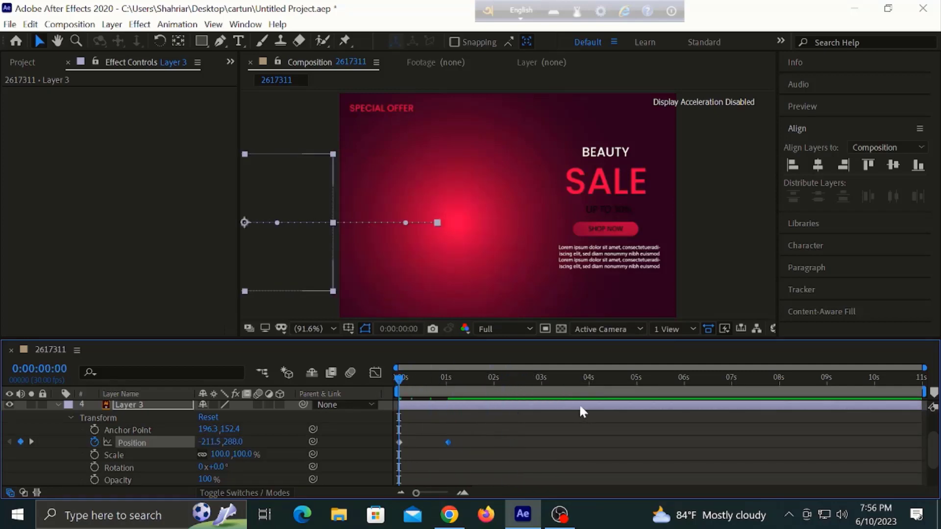
pyautogui.press('space')
pyautogui.moveTo(391, 117); pyautogui.dragTo(312, 118)
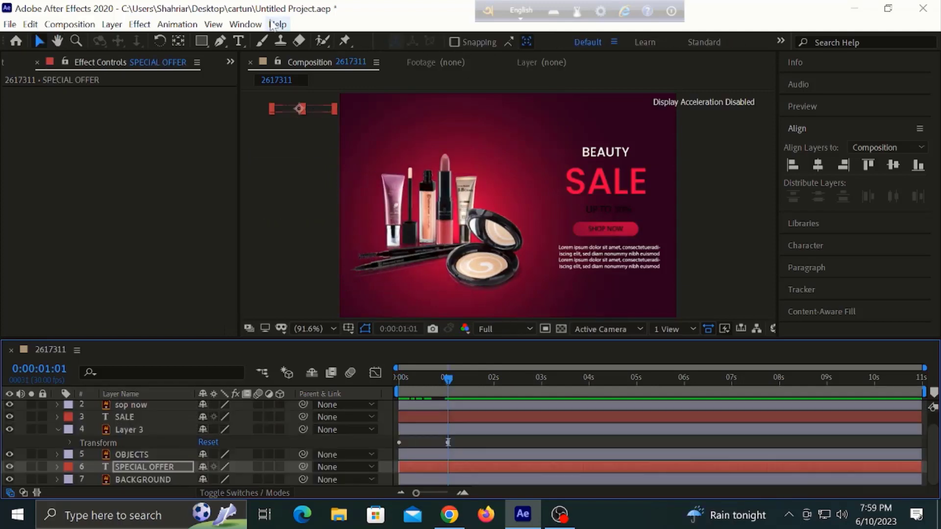
# Show the Effects & Presets panel from the Window menu
pyautogui.click(245, 24)
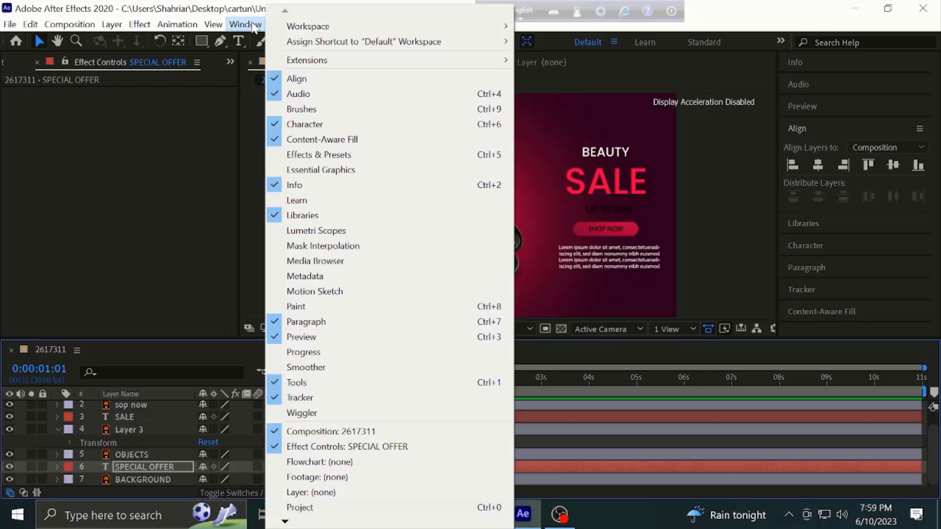
pyautogui.click(326, 155)
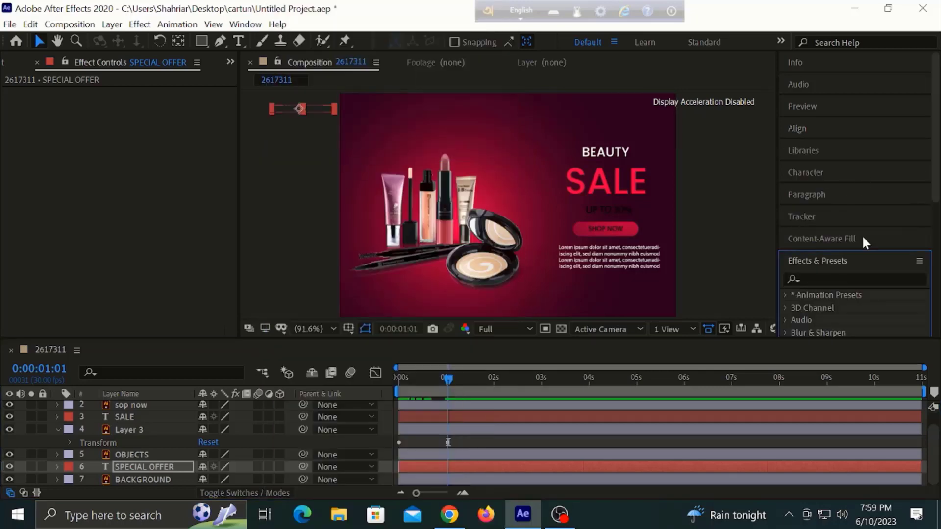
pyautogui.scroll(-3, 831, 226)
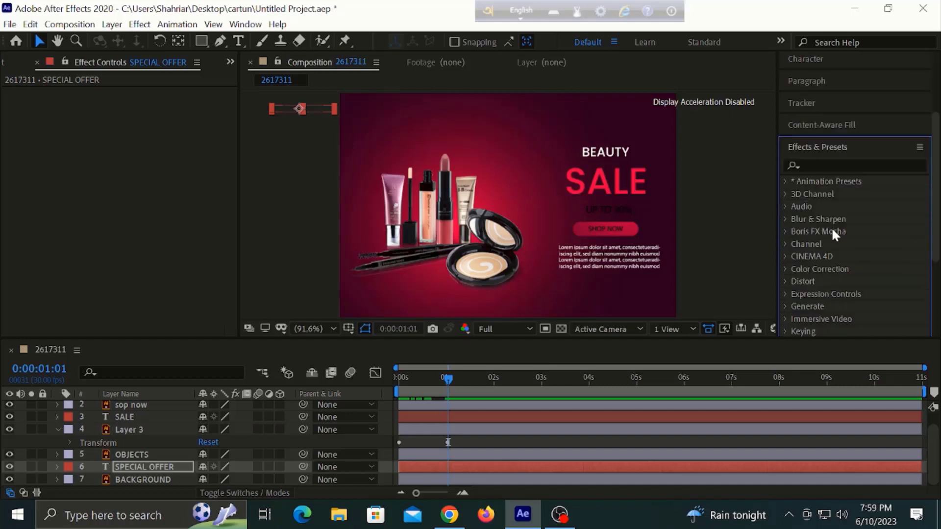
pyautogui.scroll(-1, 833, 230)
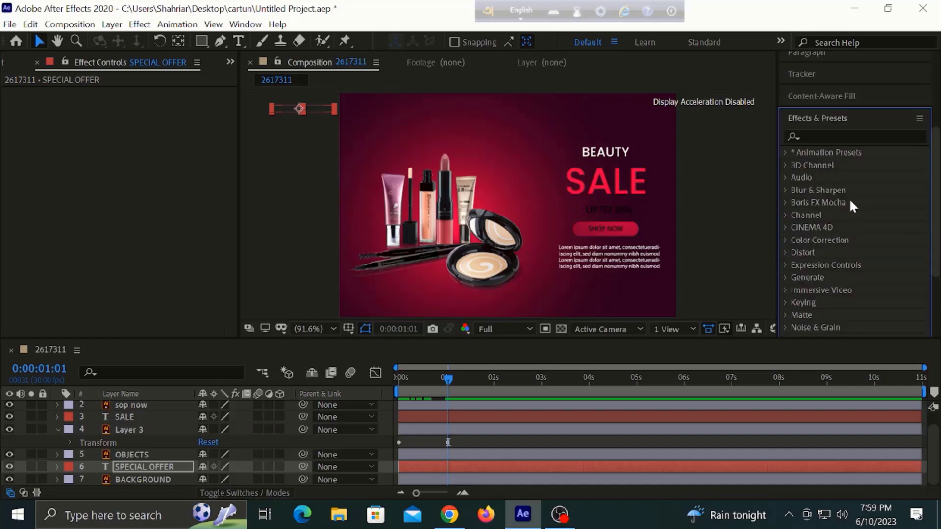
# Expand Animation Presets › Text › Animate In to list its presets
pyautogui.click(784, 152)
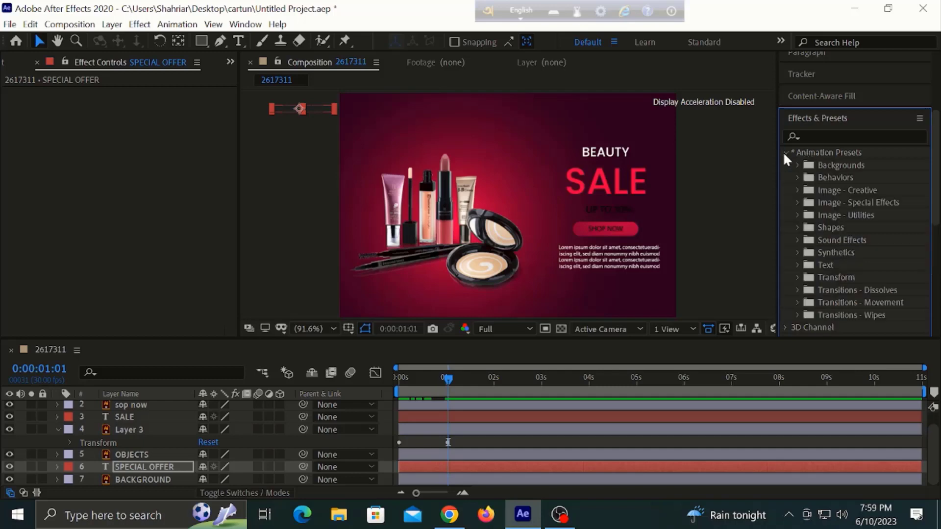
pyautogui.click(797, 265)
pyautogui.scroll(-1, 798, 263)
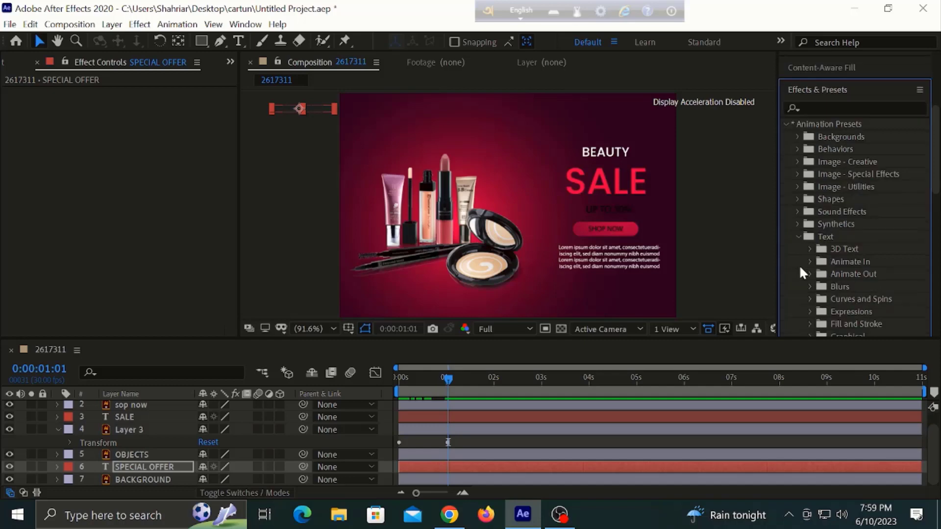
pyautogui.click(809, 262)
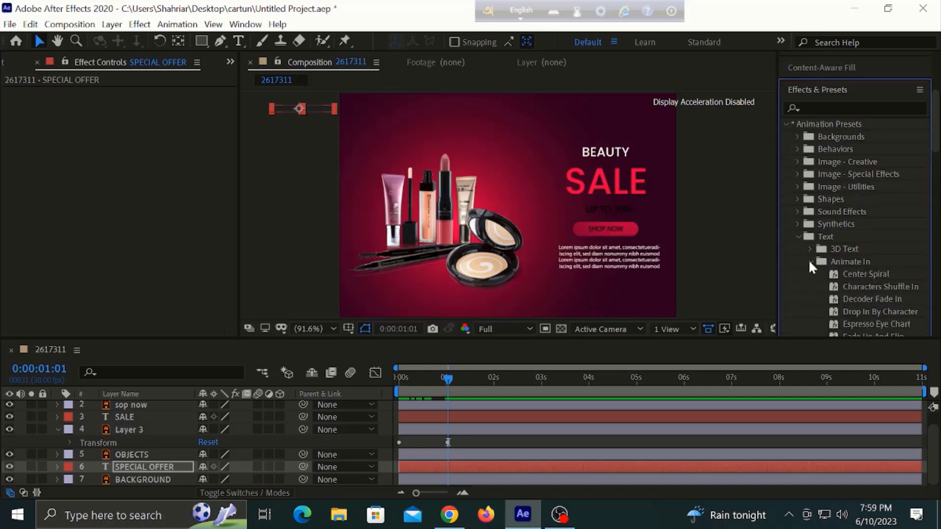
pyautogui.scroll(-4, 855, 296)
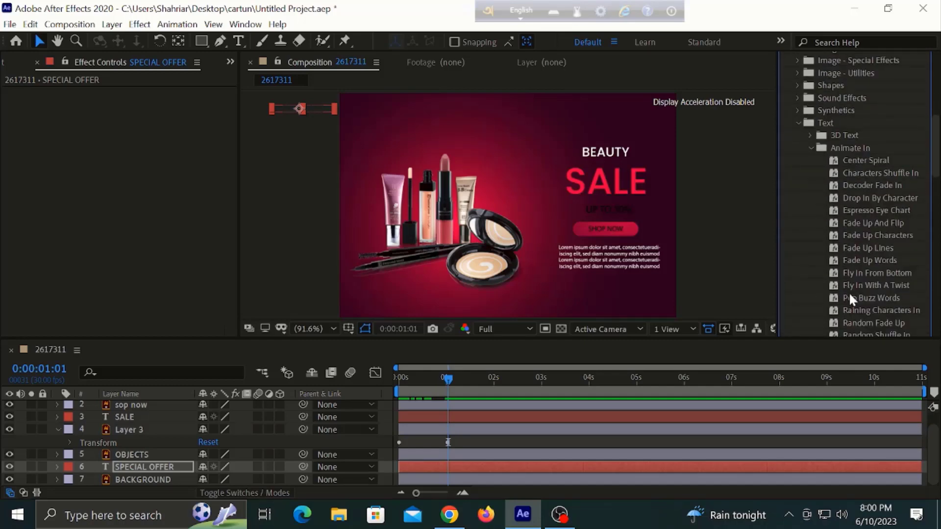
# Apply Characters Shuffle In to the SPECIAL OFFER text and preview the banner
pyautogui.moveTo(849, 290); pyautogui.dragTo(363, 108)
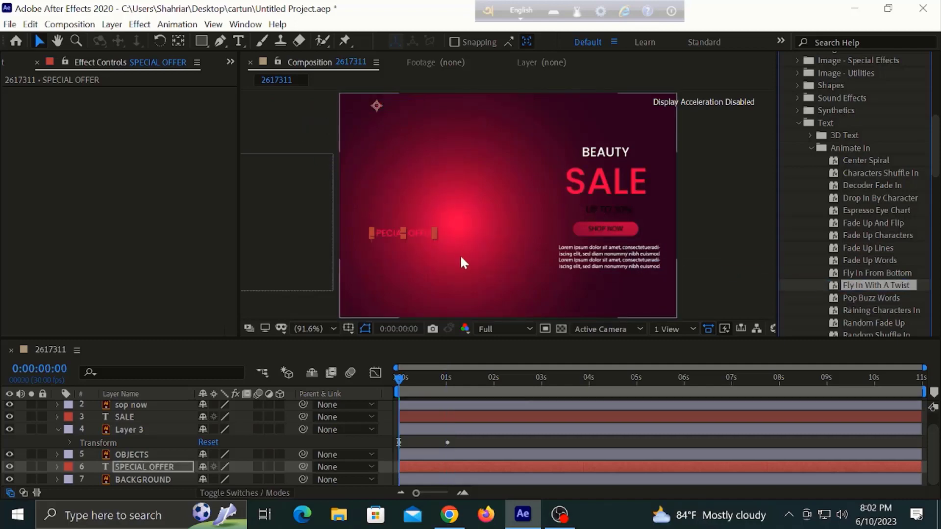
pyautogui.moveTo(864, 173); pyautogui.dragTo(376, 107)
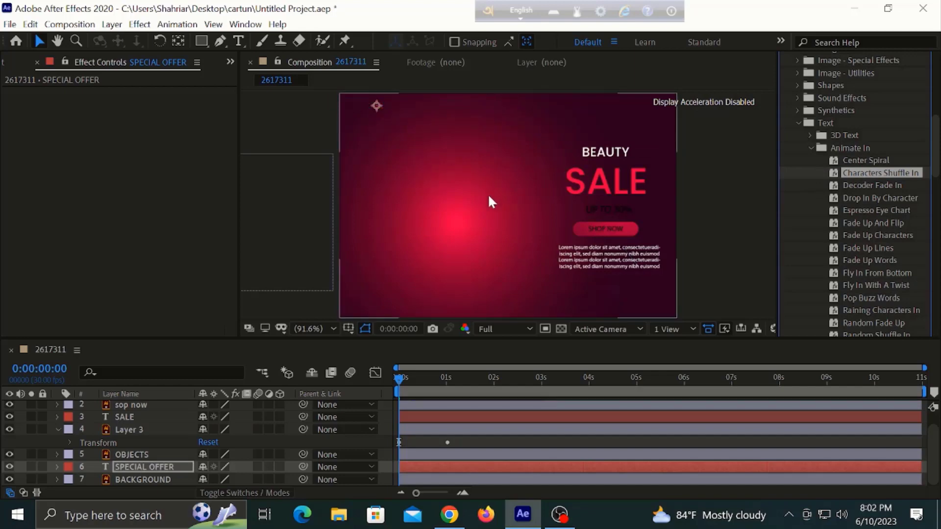
pyautogui.press('space')
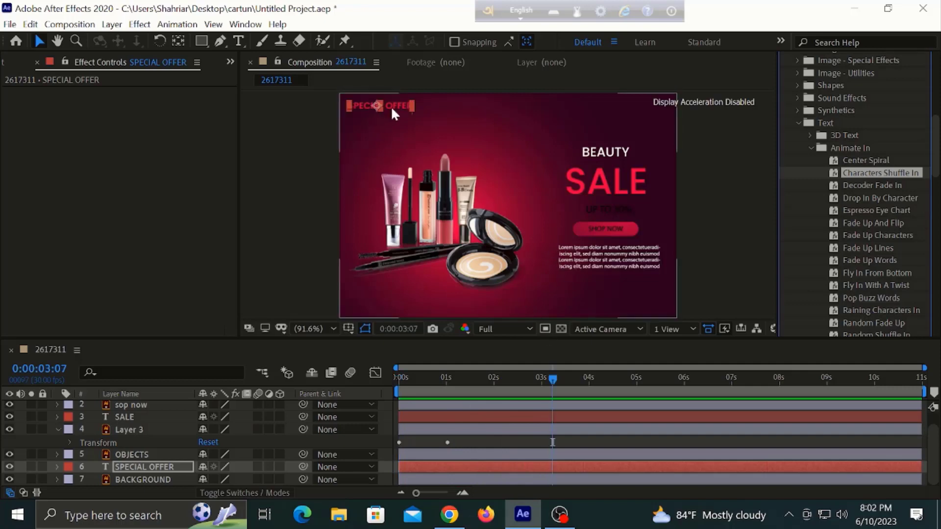
pyautogui.click(605, 181)
# Apply Stretch In Each Word to the SALE text and preview it
pyautogui.scroll(-5, 854, 254)
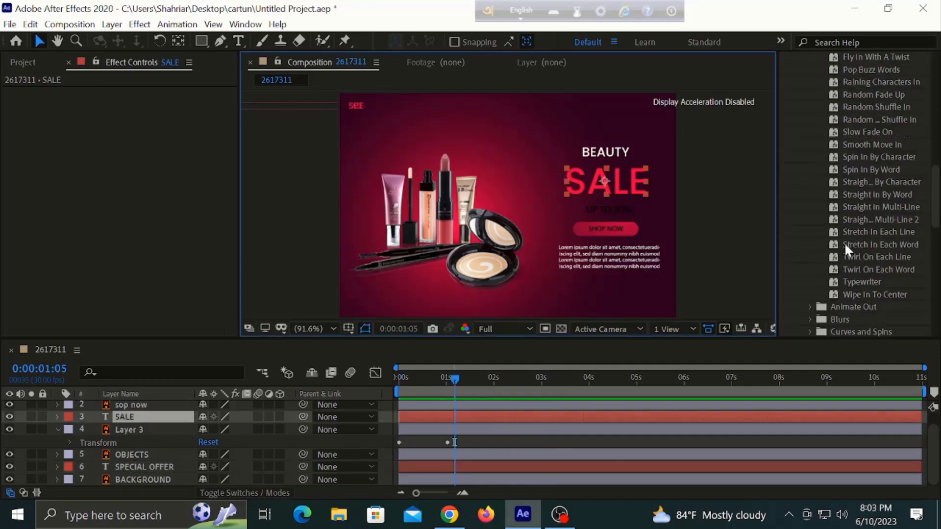
pyautogui.moveTo(899, 244); pyautogui.dragTo(621, 175)
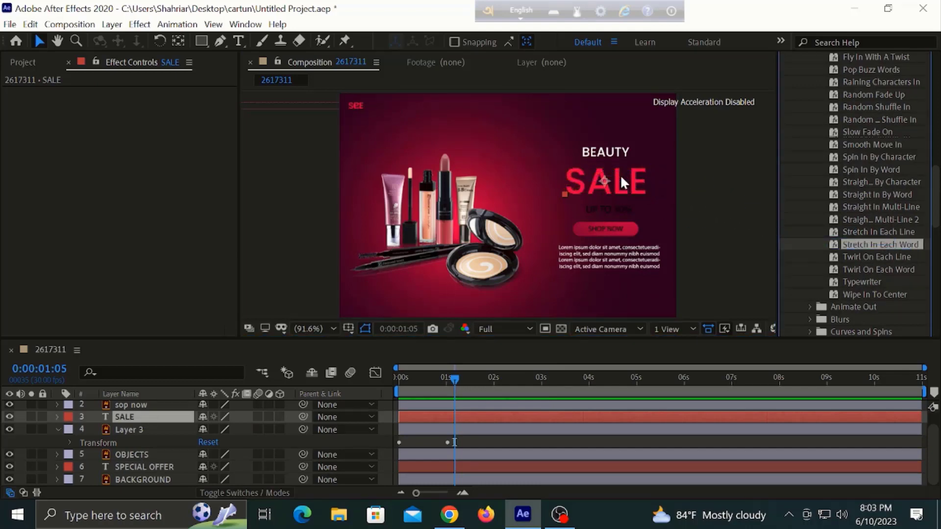
pyautogui.press('space')
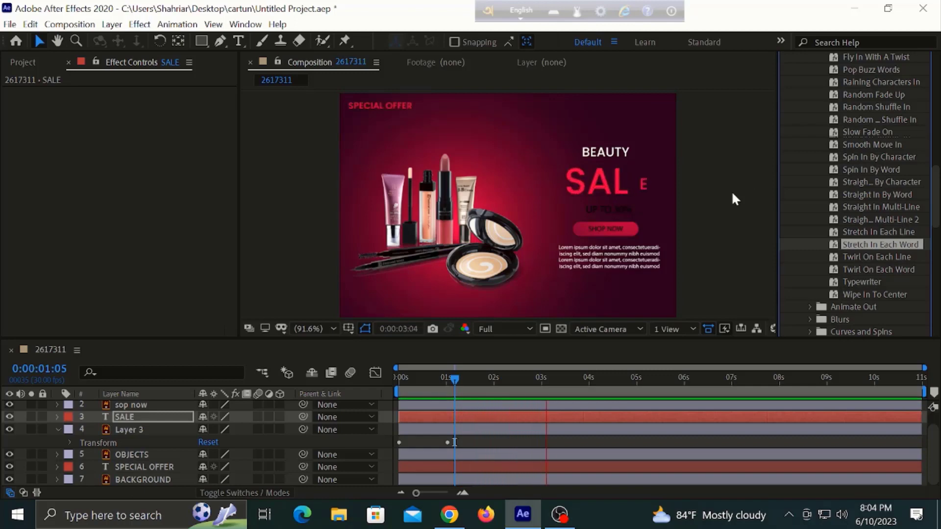
pyautogui.press('space')
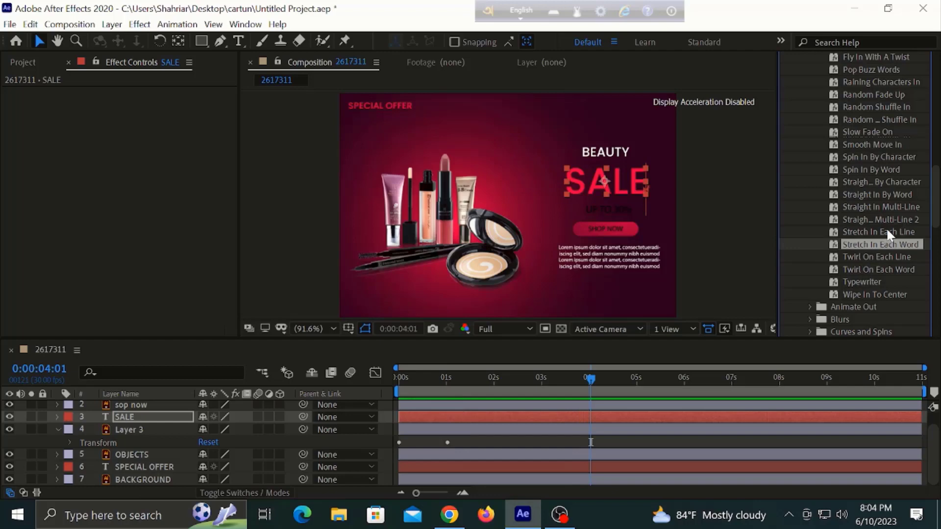
# Switch SALE to Stretch In Each Line, preview from the start, and apply Fly In With A Twist to BEAUTY
pyautogui.doubleClick(886, 231)
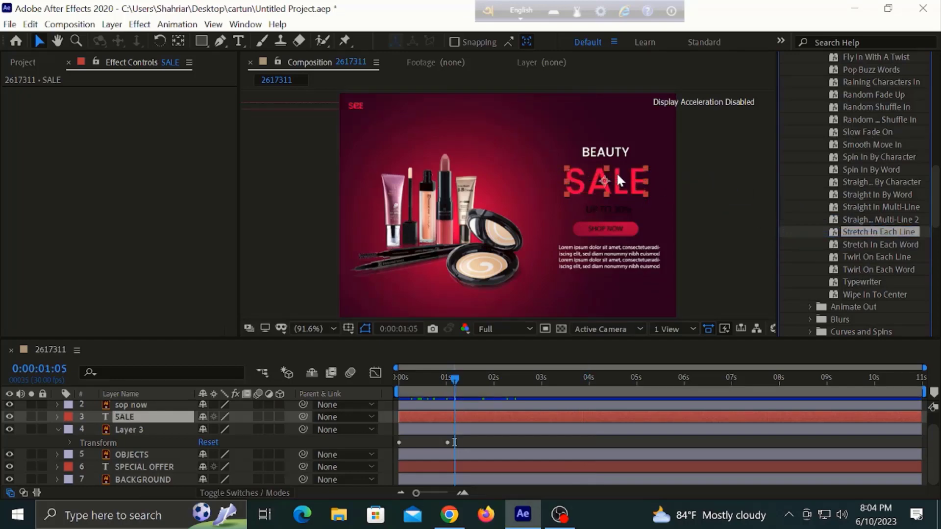
pyautogui.press('space')
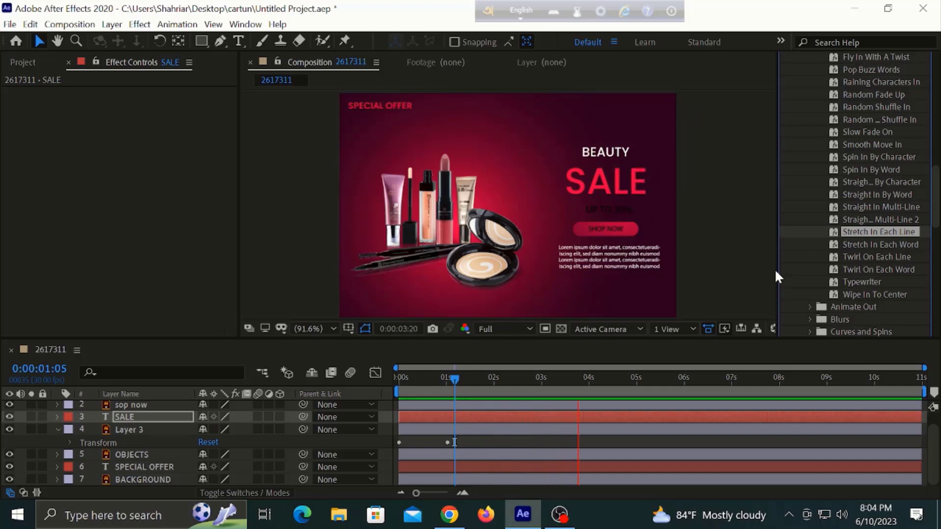
pyautogui.press('space')
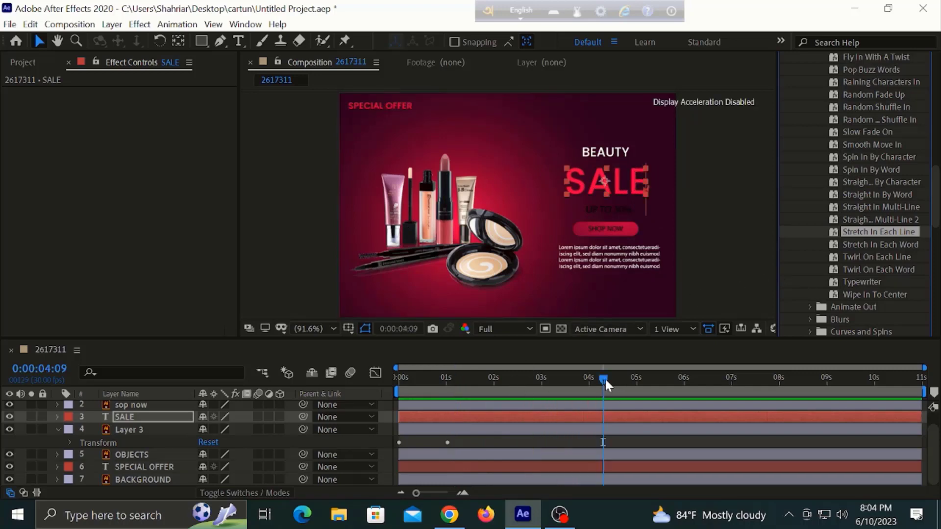
pyautogui.moveTo(605, 378); pyautogui.dragTo(337, 390)
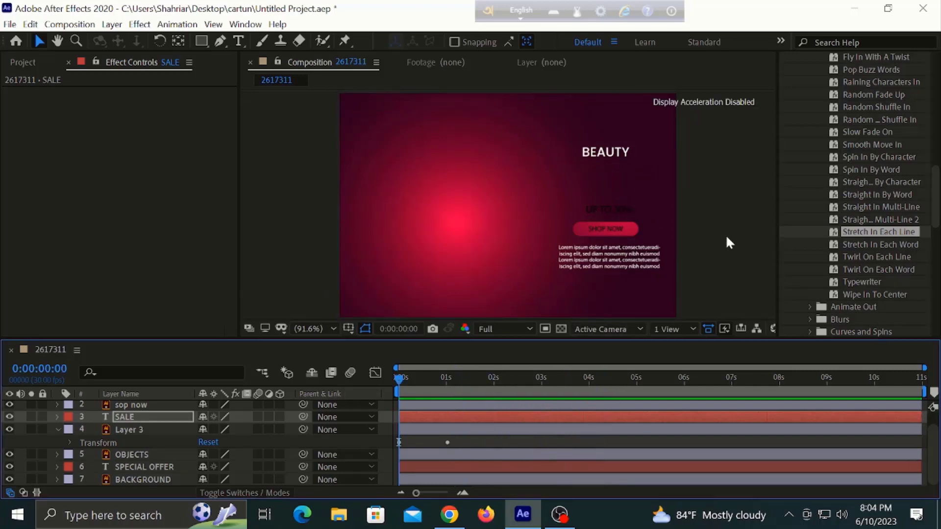
pyautogui.press('space')
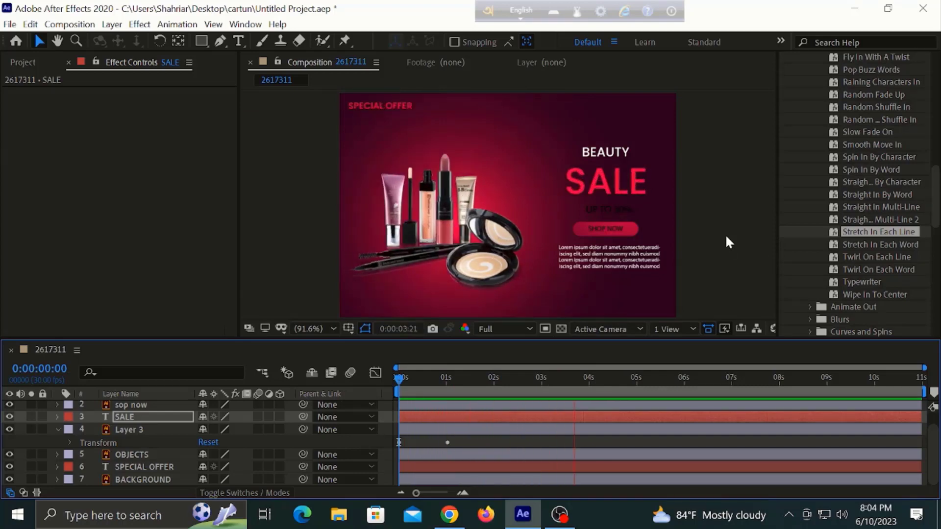
pyautogui.scroll(3, 868, 169)
pyautogui.moveTo(869, 171); pyautogui.dragTo(613, 153)
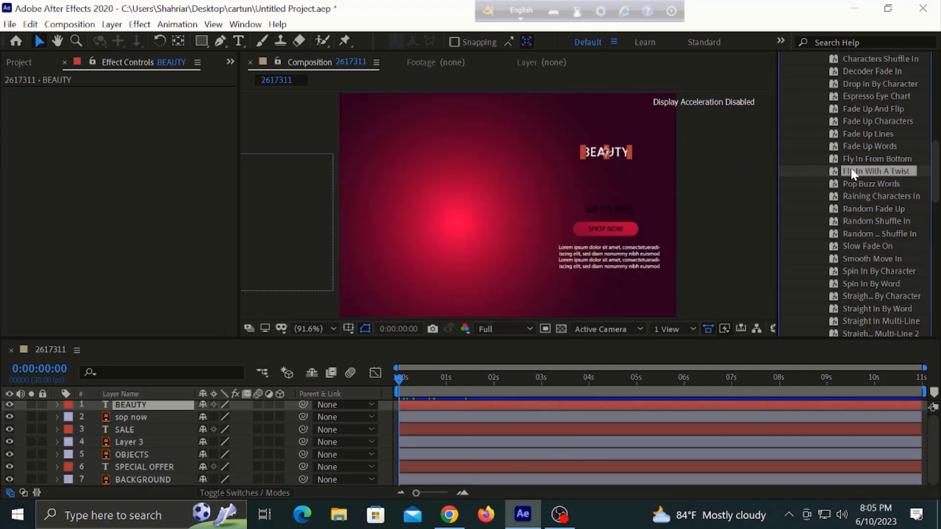
# Apply Fly In With A Twist to the BEAUTY heading and preview it twisting in above SALE
pyautogui.moveTo(851, 169); pyautogui.dragTo(607, 152)
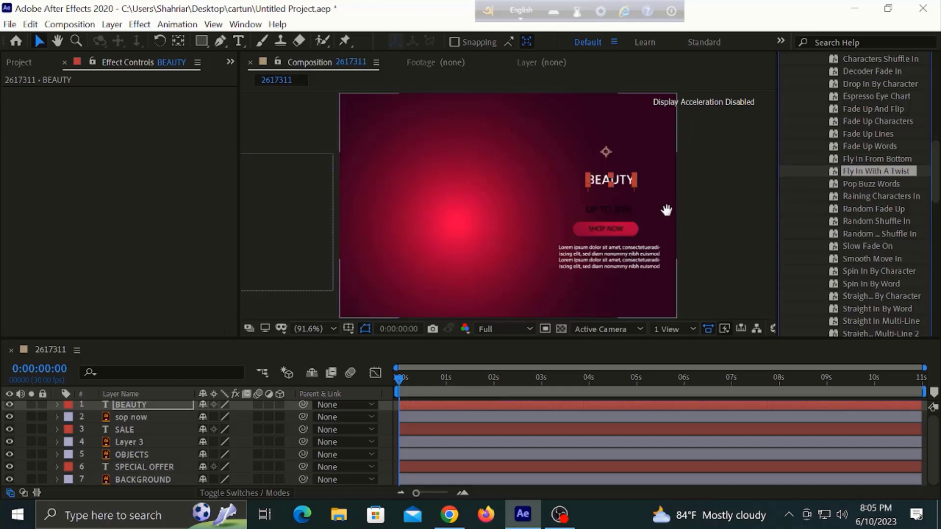
pyautogui.press('space')
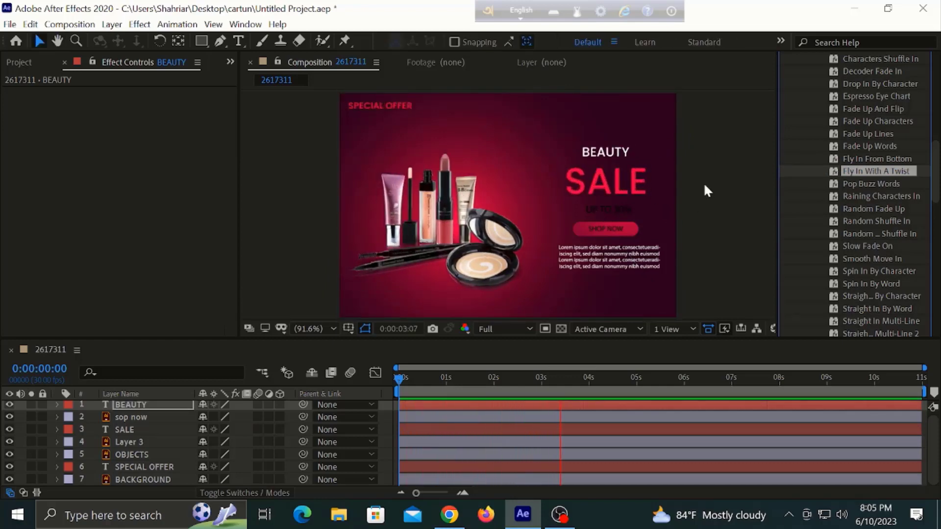
pyautogui.press('space')
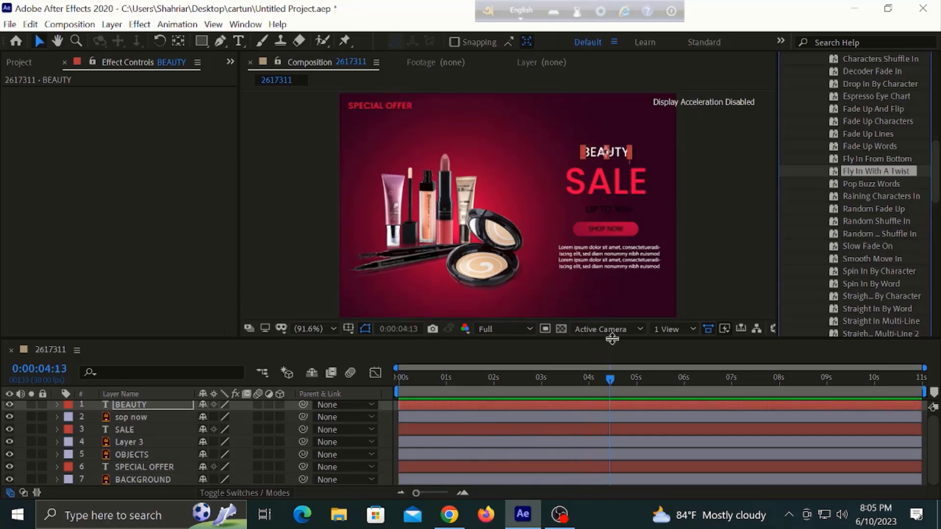
pyautogui.click(604, 225)
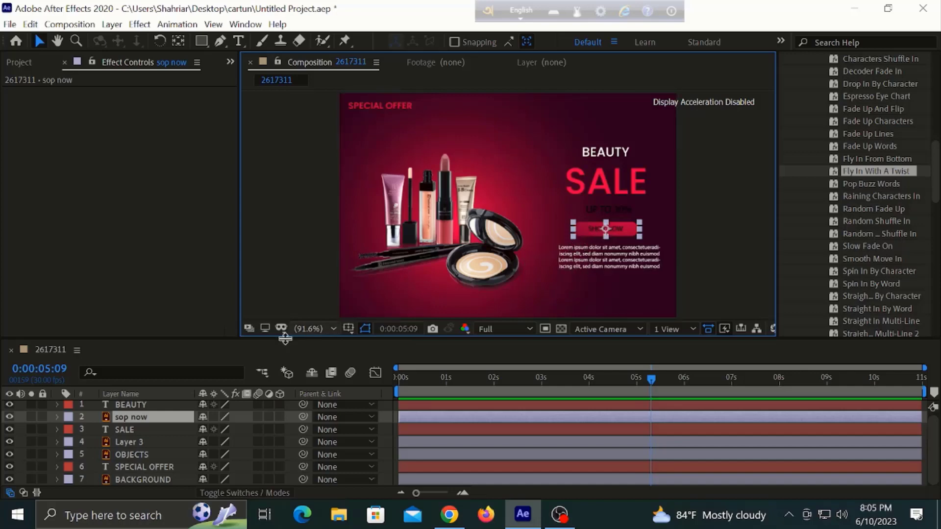
# Expand the SHOP NOW layer's Transform properties, undoing a trial drag of the button
pyautogui.click(57, 416)
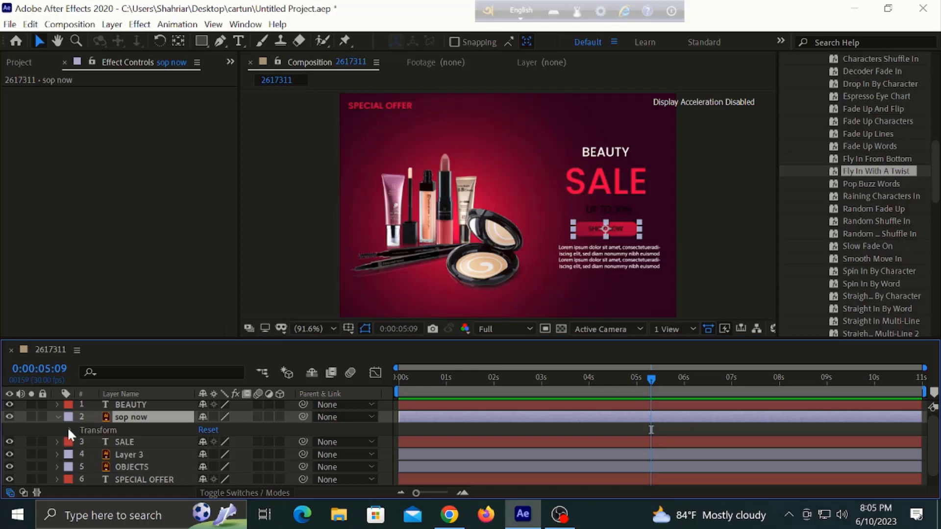
pyautogui.click(69, 429)
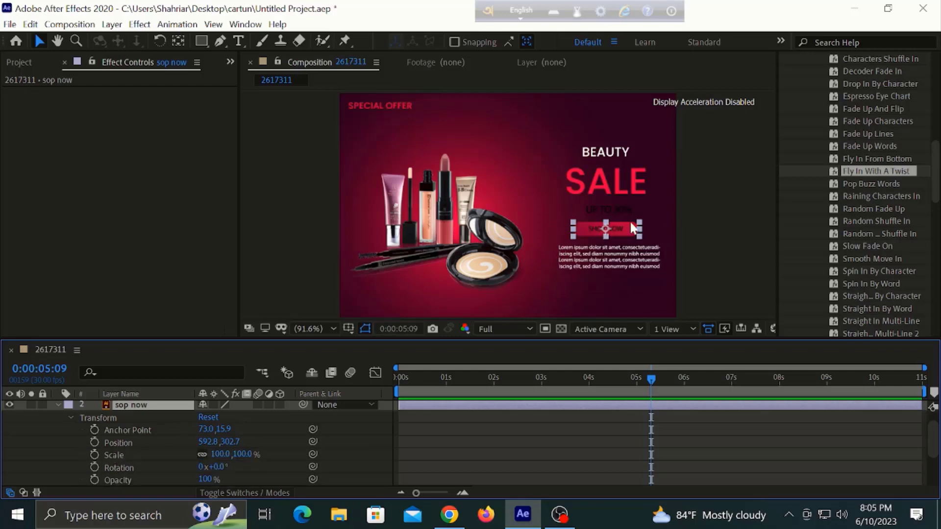
pyautogui.moveTo(629, 228); pyautogui.dragTo(695, 229)
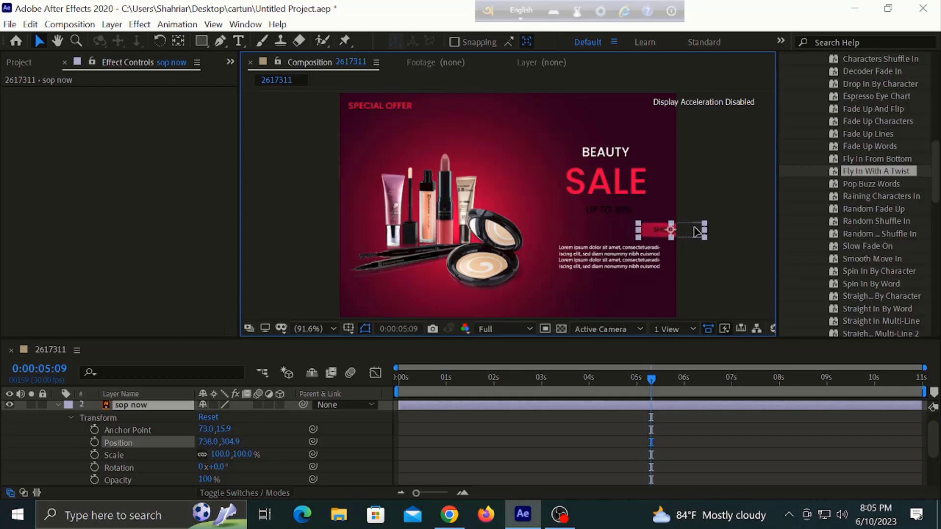
pyautogui.hotkey('ctrl', 'z')
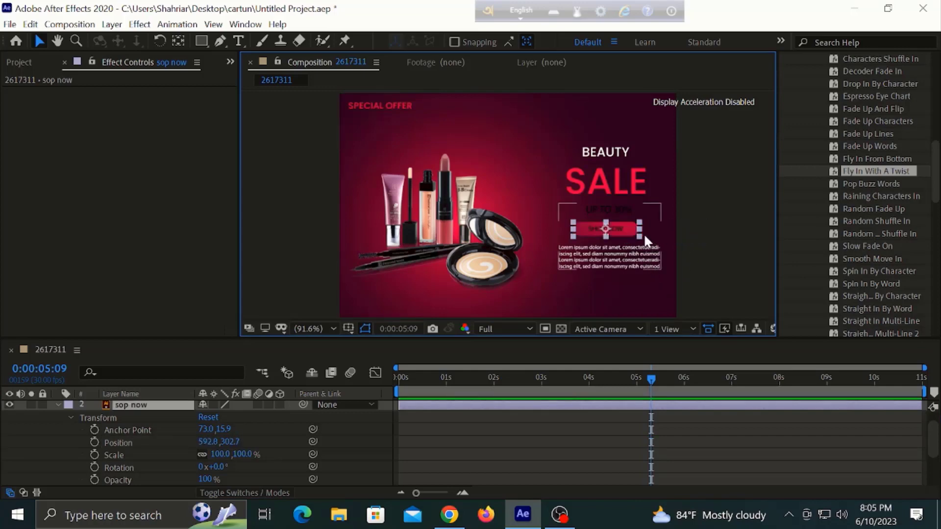
# Nudge the SHOP NOW button right off the banner to Position 815.8, 302.7
pyautogui.hotkey('shift', 'Right')
pyautogui.press('Right')
pyautogui.press('Right')
pyautogui.press('Right')
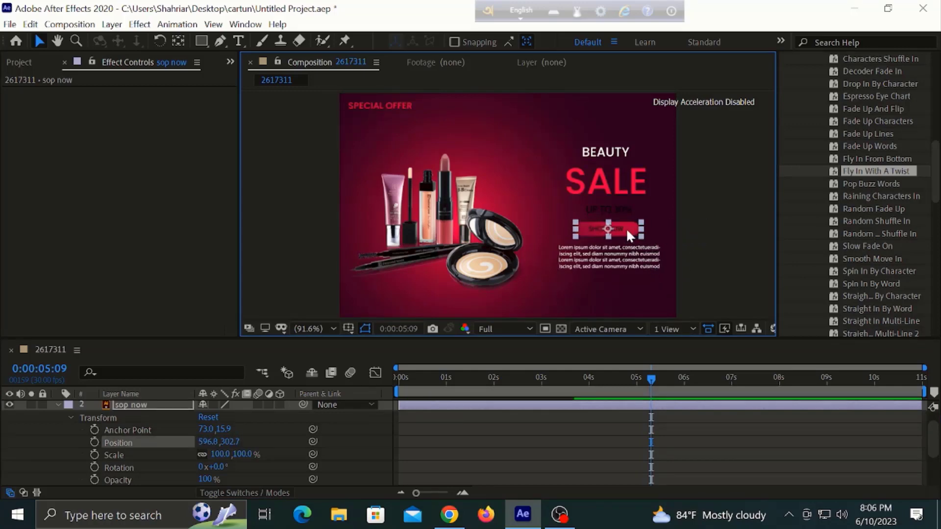
pyautogui.press('Right')
pyautogui.press('Right')
pyautogui.press('Right')
pyautogui.press('Right')
pyautogui.press('Right')
pyautogui.press('Right')
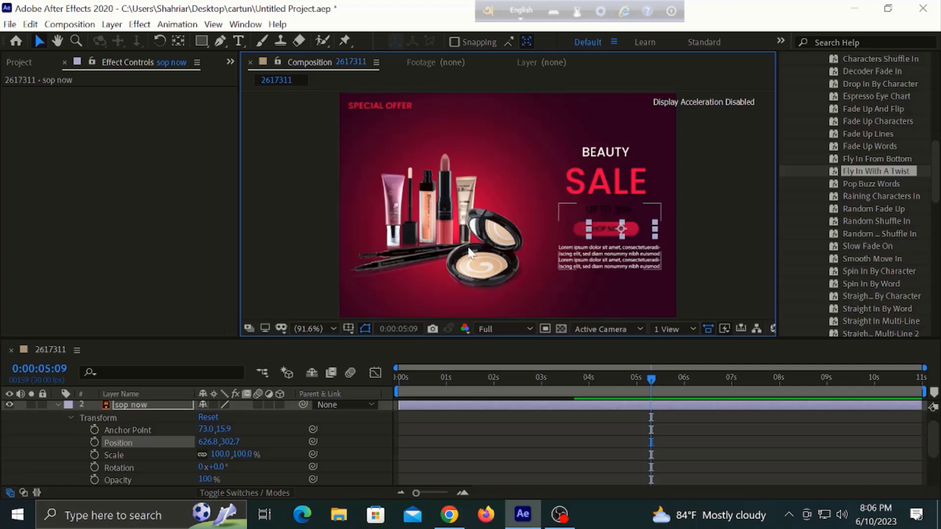
pyautogui.press('Right')
pyautogui.press('Right')
pyautogui.press('Right')
pyautogui.press('Right')
pyautogui.press('Right')
pyautogui.press('Right')
pyautogui.press('Right')
pyautogui.press('Right')
pyautogui.press('Right')
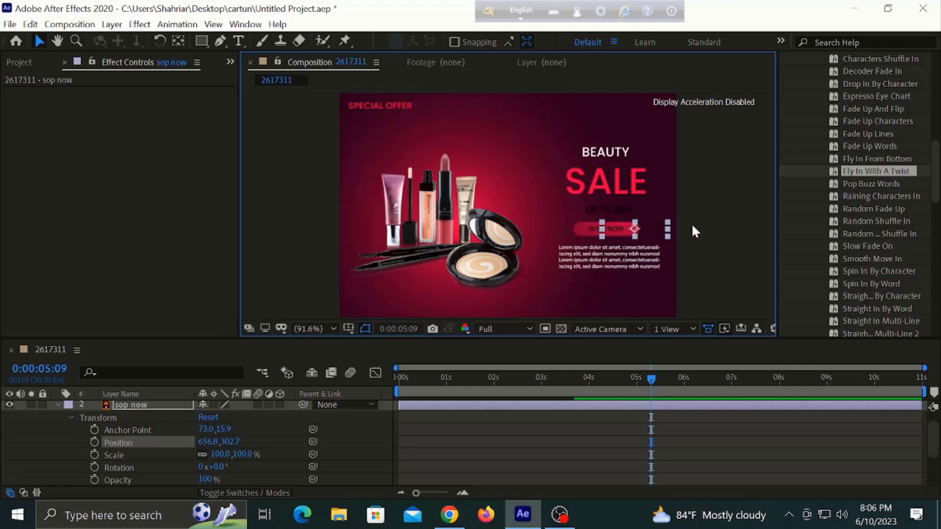
pyautogui.press('Right')
pyautogui.press('Right')
pyautogui.press('Right')
pyautogui.press('Right')
pyautogui.press('Right')
pyautogui.press('Right')
pyautogui.press('Right')
pyautogui.press('Right')
pyautogui.press('Right')
pyautogui.press('Right')
pyautogui.press('Right')
pyautogui.press('Right')
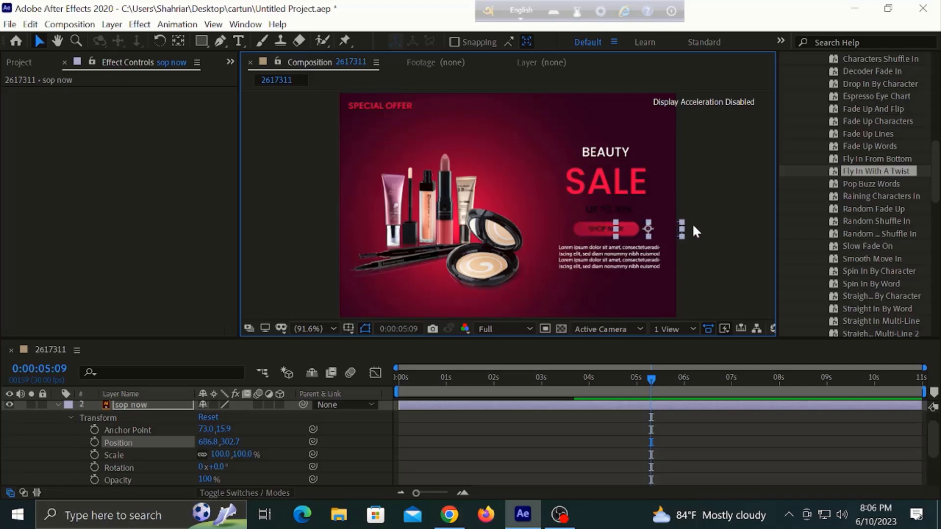
pyautogui.press('Right')
pyautogui.press('Right')
pyautogui.press('Right')
pyautogui.press('Right')
pyautogui.press('Right')
pyautogui.press('Right')
pyautogui.press('Right')
pyautogui.press('Right')
pyautogui.press('Right')
pyautogui.press('Right')
pyautogui.press('Right')
pyautogui.press('Right')
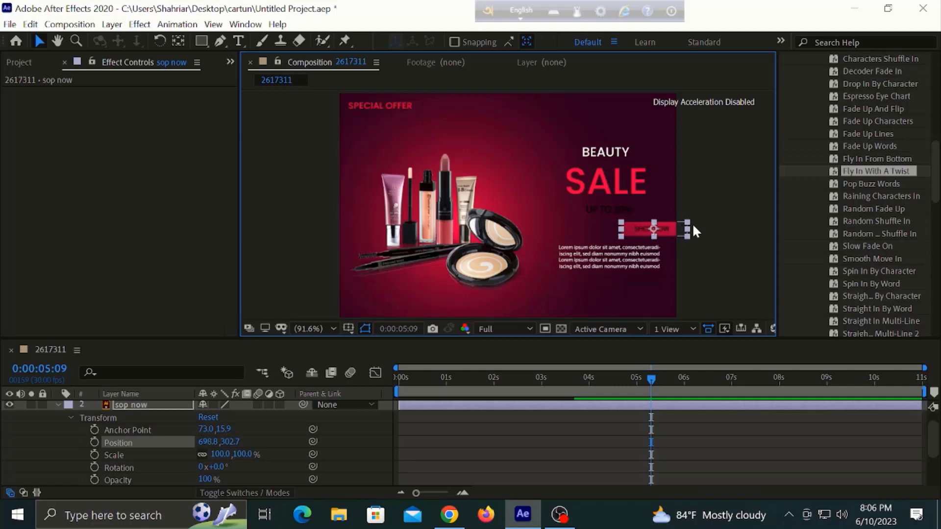
pyautogui.press('Right')
pyautogui.press('Right')
pyautogui.press('Right')
pyautogui.press('Right')
pyautogui.press('Right')
pyautogui.press('Right')
pyautogui.press('Right')
pyautogui.press('Right')
pyautogui.press('Right')
pyautogui.press('Right')
pyautogui.press('Right')
pyautogui.press('Right')
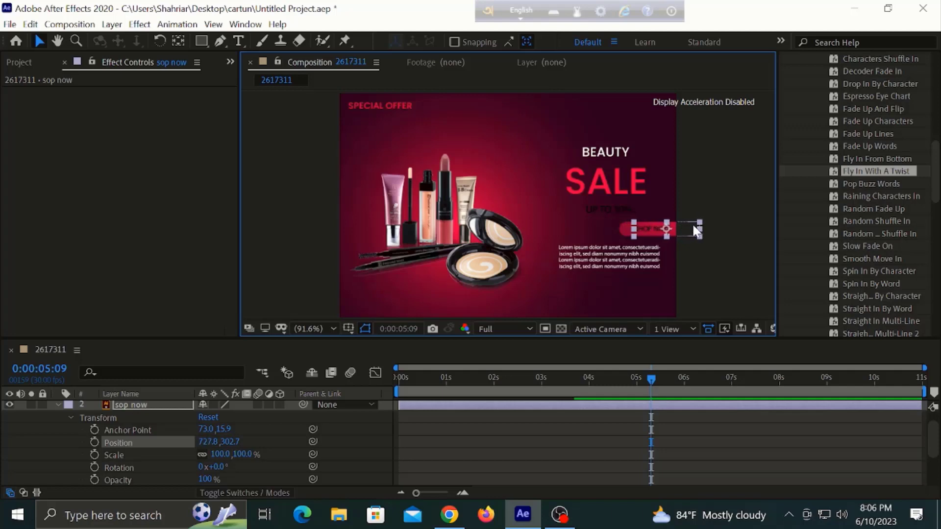
pyautogui.press('Right')
pyautogui.press('Right')
pyautogui.press('Right')
pyautogui.press('Right')
pyautogui.press('Right')
pyautogui.press('Right')
pyautogui.press('Right')
pyautogui.press('Right')
pyautogui.press('Right')
pyautogui.press('Right')
pyautogui.press('Right')
pyautogui.press('Right')
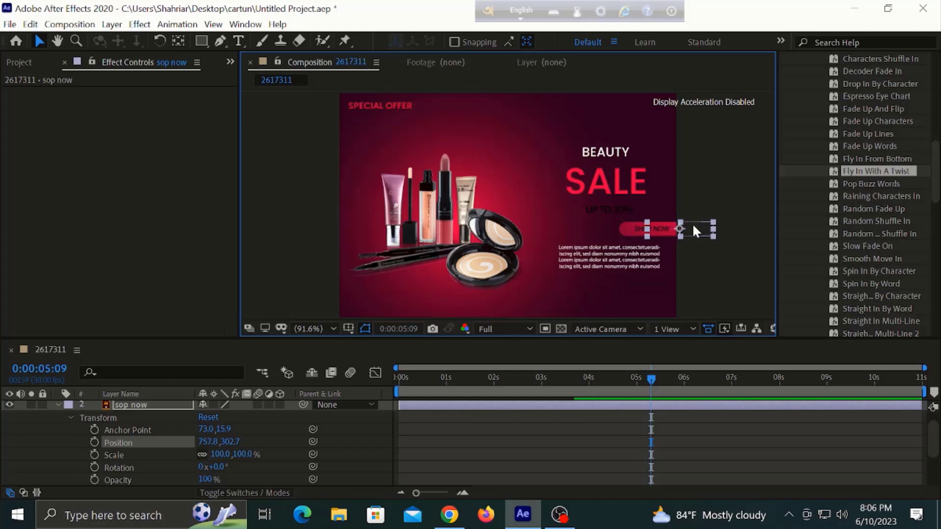
pyautogui.press('Right')
pyautogui.press('Right')
pyautogui.press('Right')
pyautogui.press('Right')
pyautogui.press('Right')
pyautogui.press('Right')
pyautogui.press('Right')
pyautogui.press('Right')
pyautogui.press('Right')
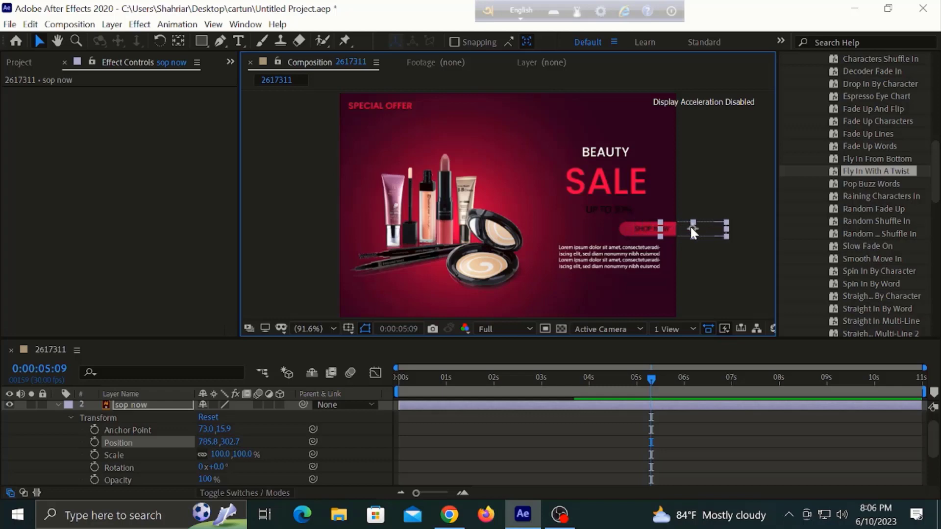
pyautogui.press('Right')
pyautogui.press('Right')
pyautogui.press('Right')
pyautogui.press('Right')
pyautogui.press('Right')
pyautogui.press('Right')
pyautogui.press('Right')
pyautogui.press('Right')
pyautogui.press('Right')
pyautogui.press('Right')
pyautogui.press('Right')
pyautogui.press('Right')
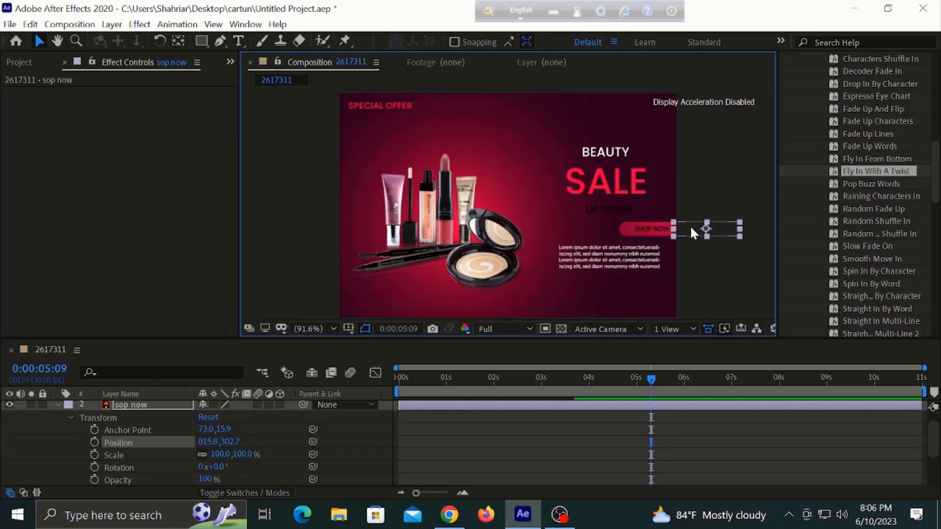
pyautogui.press('Right')
pyautogui.press('Right')
pyautogui.press('Right')
pyautogui.press('Right')
pyautogui.press('Right')
pyautogui.press('Right')
pyautogui.press('Right')
pyautogui.press('Right')
pyautogui.press('Right')
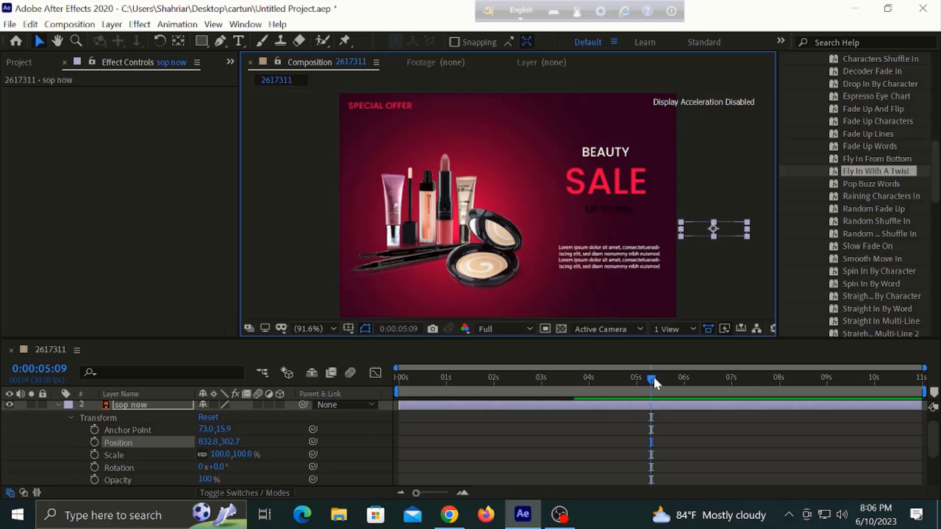
# Move the SHOP NOW keyframes to 3:16 and start keyframing its Position there
pyautogui.moveTo(651, 378)
pyautogui.mouseDown()
pyautogui.moveTo(372, 407)
pyautogui.moveTo(569, 413)
pyautogui.mouseUp()
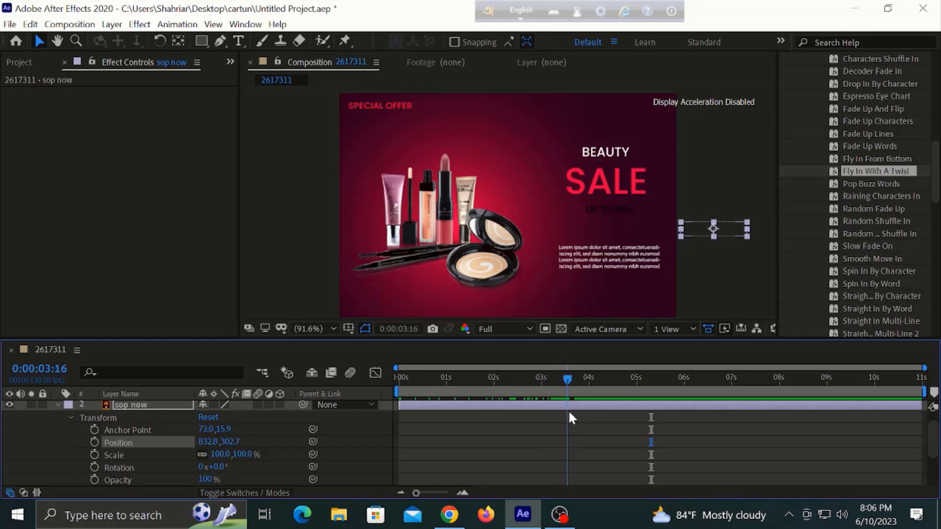
pyautogui.hotkey('ctrl', 'x')
pyautogui.hotkey('ctrl', 'v')
pyautogui.click(95, 441)
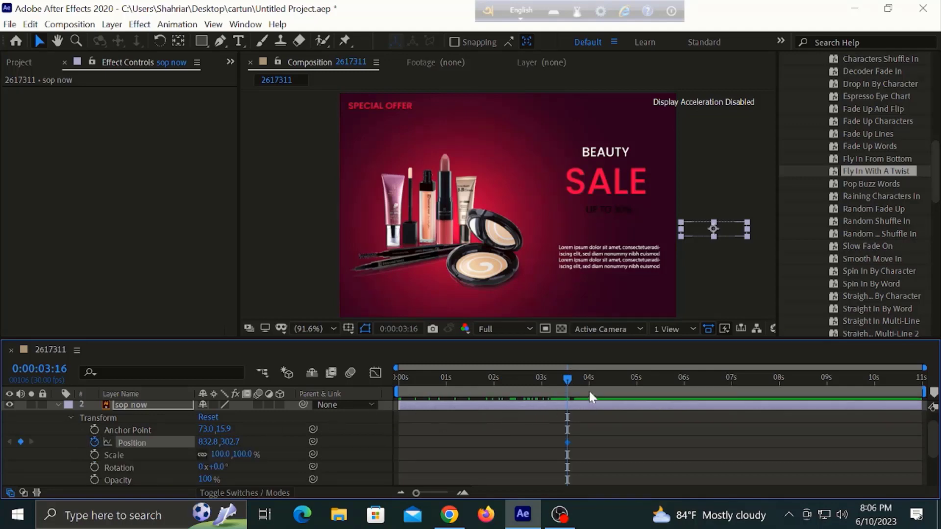
# At 4:05, nudge the SHOP NOW button left into place under UP TO 30%
pyautogui.moveTo(569, 381); pyautogui.dragTo(599, 382)
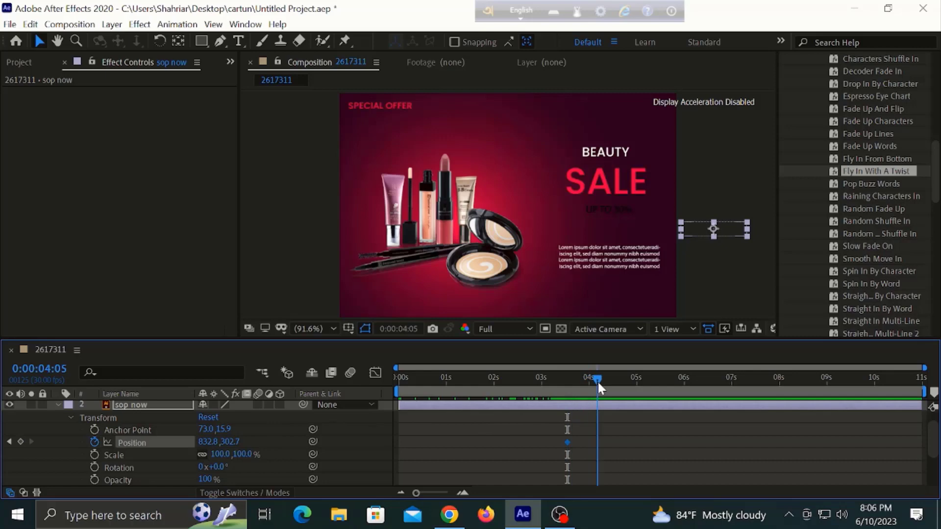
pyautogui.press('Left')
pyautogui.press('Left')
pyautogui.press('Left')
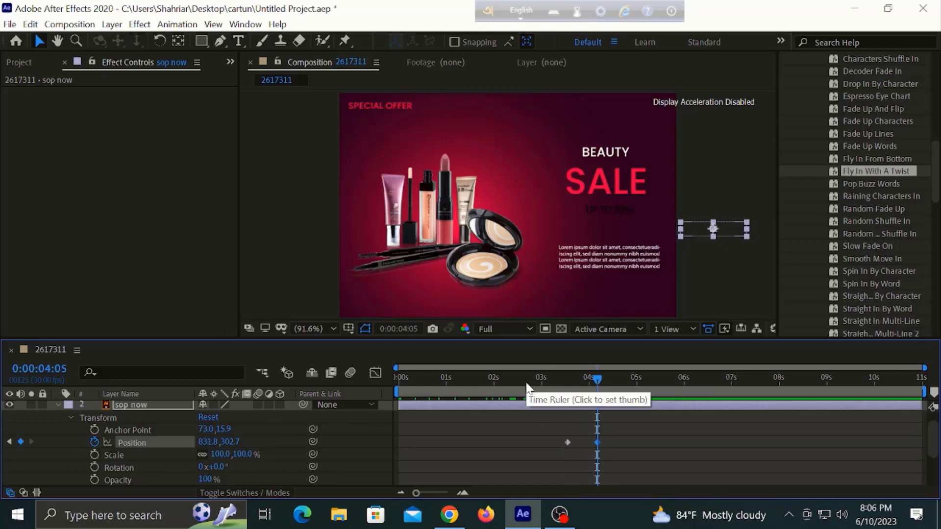
pyautogui.press('Left')
pyautogui.press('Left')
pyautogui.press('Left')
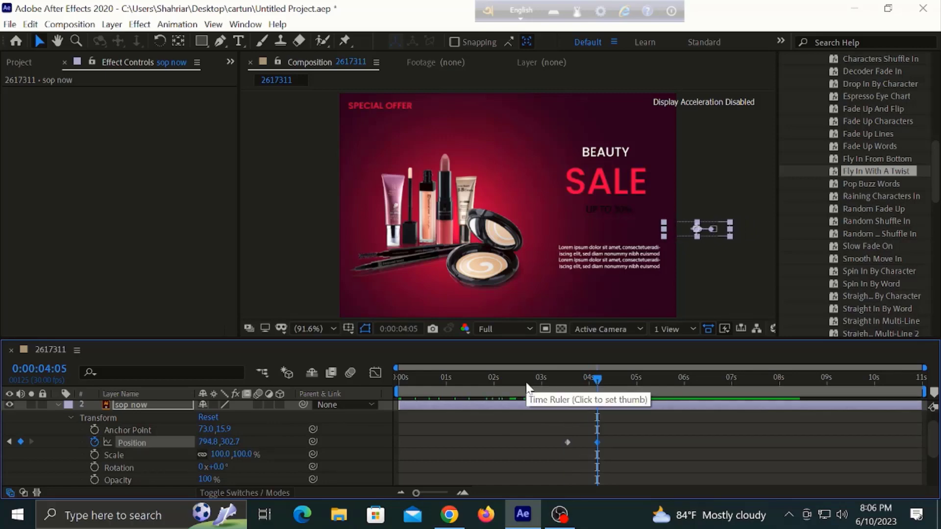
pyautogui.press('Left')
pyautogui.press('Left')
pyautogui.press('Left')
pyautogui.press('Left')
pyautogui.press('Left')
pyautogui.press('Left')
pyautogui.press('Left')
pyautogui.press('Left')
pyautogui.press('Left')
pyautogui.press('Left')
pyautogui.press('Left')
pyautogui.press('Left')
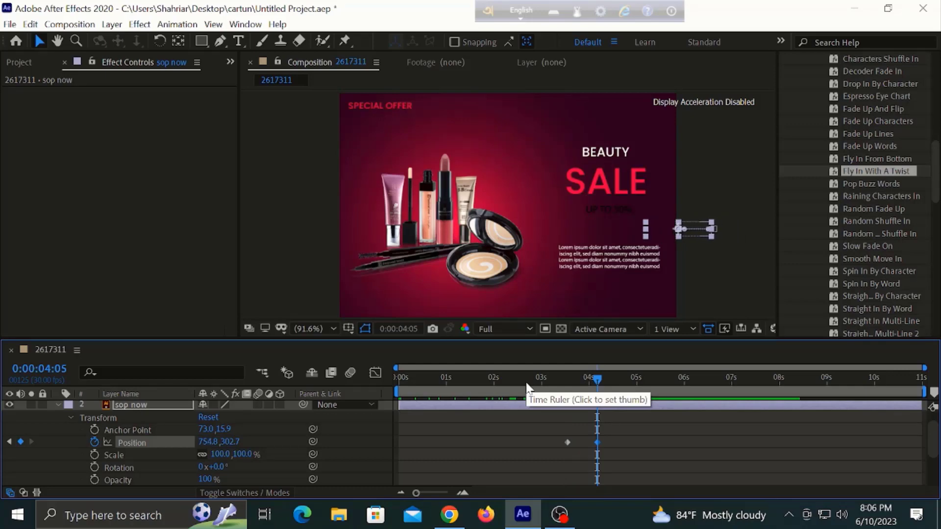
pyautogui.press('Left')
pyautogui.press('Left')
pyautogui.press('Left')
pyautogui.press('Left')
pyautogui.press('Left')
pyautogui.press('Left')
pyautogui.press('Left')
pyautogui.press('Left')
pyautogui.press('Left')
pyautogui.press('Left')
pyautogui.press('Left')
pyautogui.press('Left')
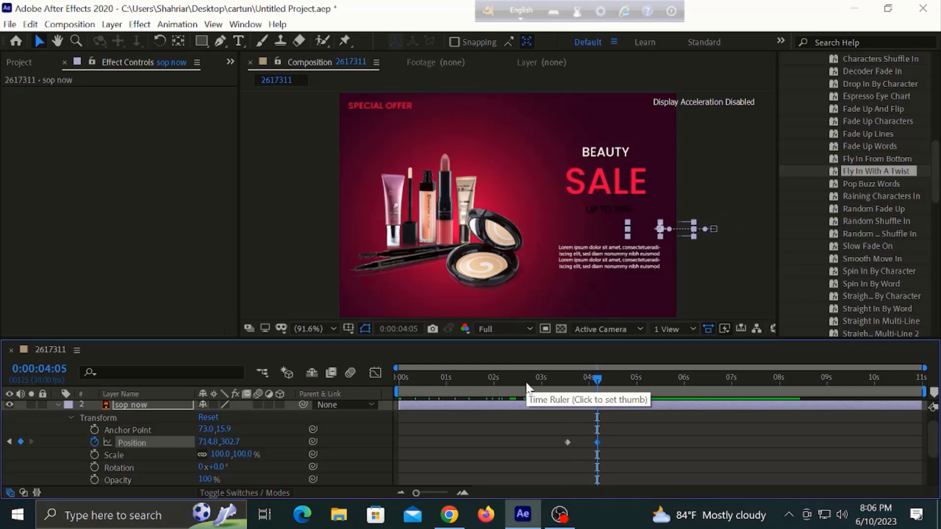
pyautogui.press('Left')
pyautogui.press('Left')
pyautogui.press('Left')
pyautogui.press('Left')
pyautogui.press('Left')
pyautogui.press('Left')
pyautogui.press('Left')
pyautogui.press('Left')
pyautogui.press('Left')
pyautogui.press('Left')
pyautogui.press('Left')
pyautogui.press('Left')
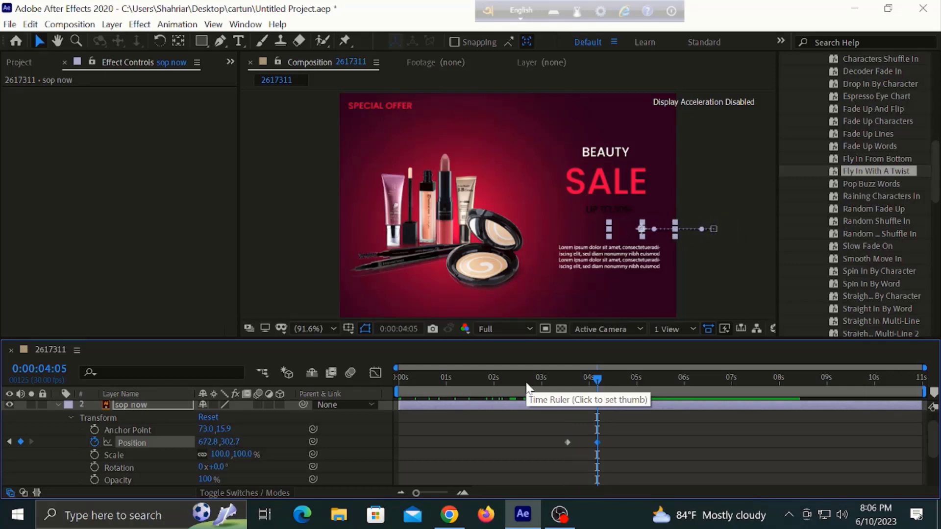
pyautogui.press('Left')
pyautogui.press('Left')
pyautogui.press('Left')
pyautogui.press('Left')
pyautogui.press('Left')
pyautogui.press('Left')
pyautogui.press('Left')
pyautogui.press('Left')
pyautogui.press('Left')
pyautogui.press('Left')
pyautogui.press('Left')
pyautogui.press('Left')
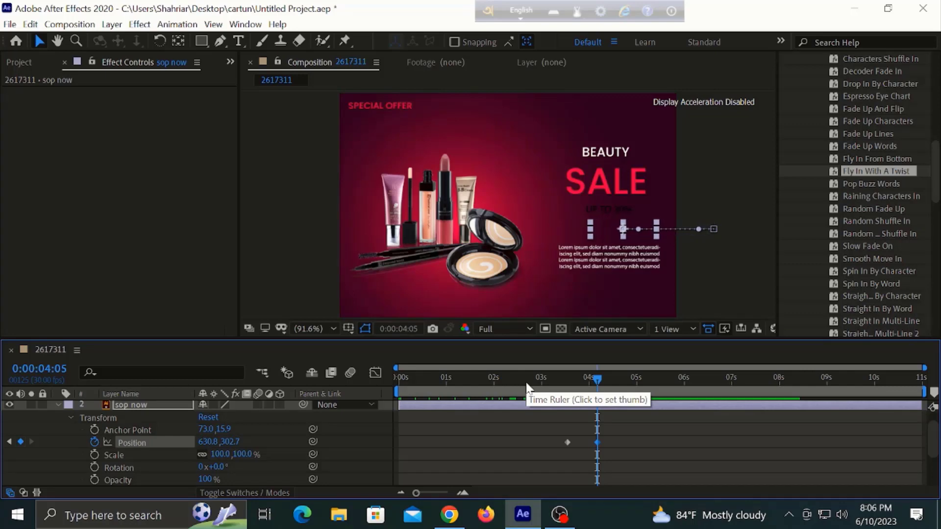
pyautogui.press('Left')
pyautogui.press('Left')
pyautogui.press('Left')
pyautogui.press('Left')
pyautogui.press('Left')
pyautogui.press('Left')
pyautogui.press('Left')
pyautogui.press('Left')
pyautogui.press('Left')
pyautogui.press('Left')
pyautogui.press('Left')
pyautogui.press('Left')
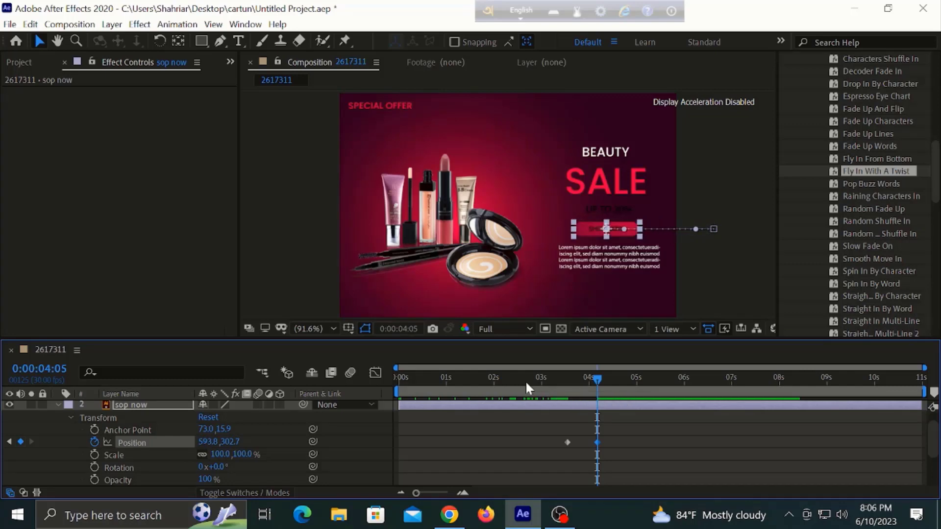
pyautogui.press('Right')
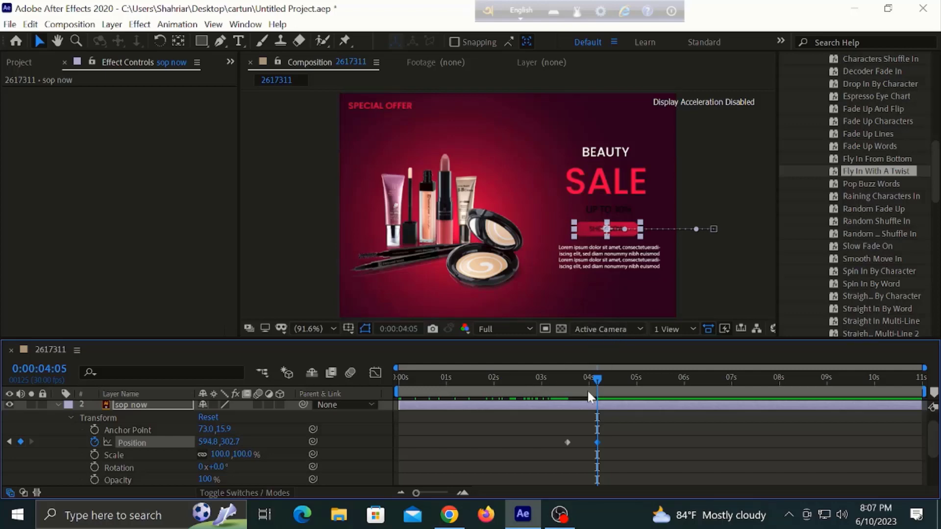
# Preview the banner animation from just before the button slides in
pyautogui.moveTo(596, 378); pyautogui.dragTo(319, 384)
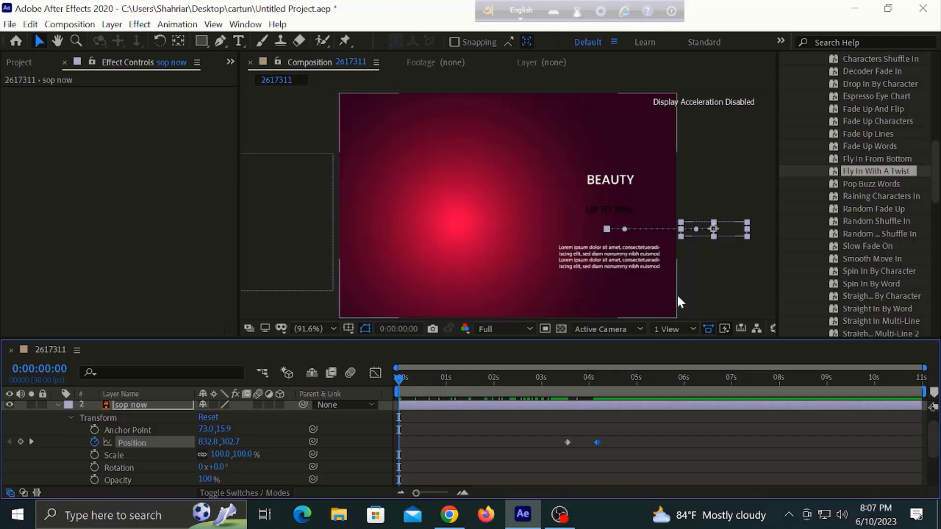
pyautogui.click(698, 283)
pyautogui.press('space')
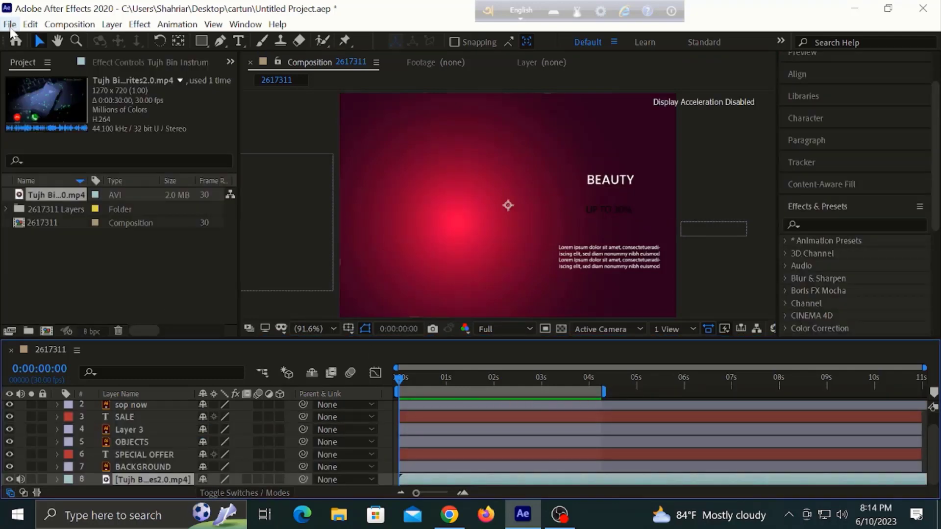
pyautogui.click(9, 26)
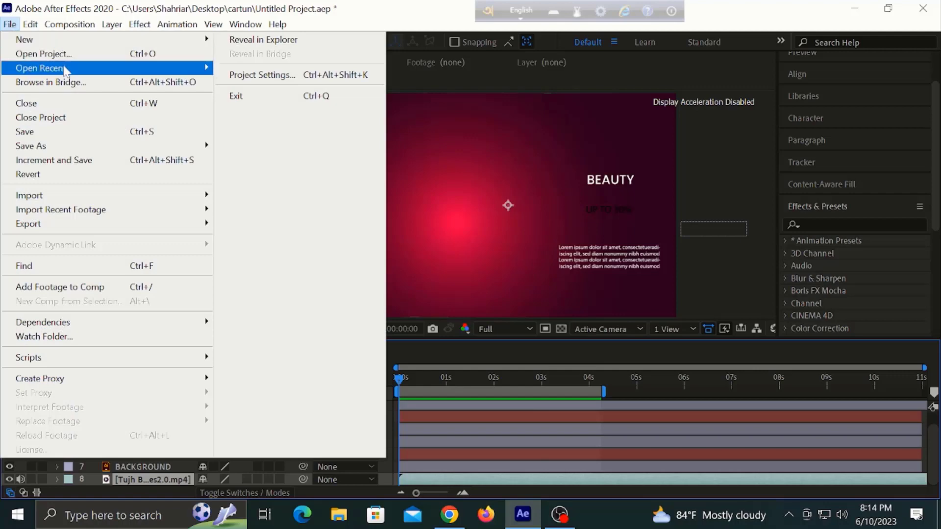
# Add the 2617311 banner composition to the Adobe Media Encoder queue as H.264
pyautogui.moveTo(52, 196)
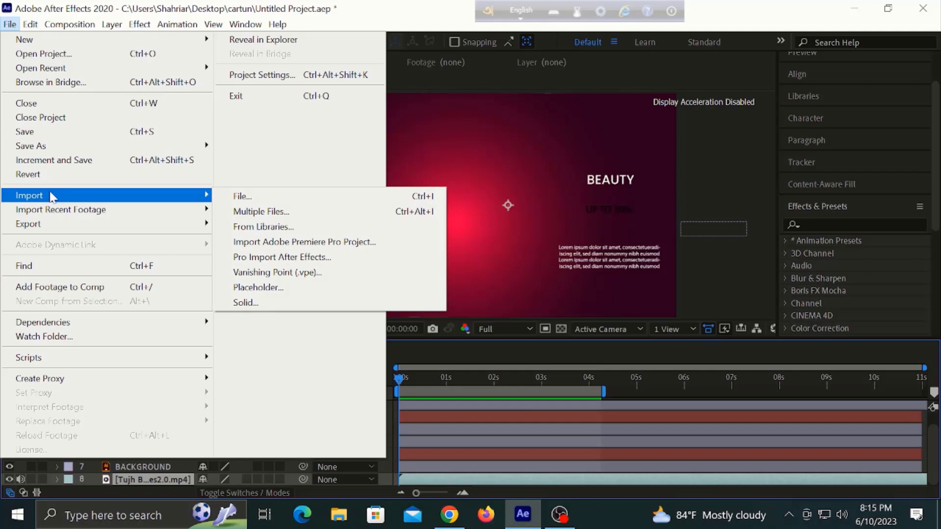
pyautogui.moveTo(69, 224)
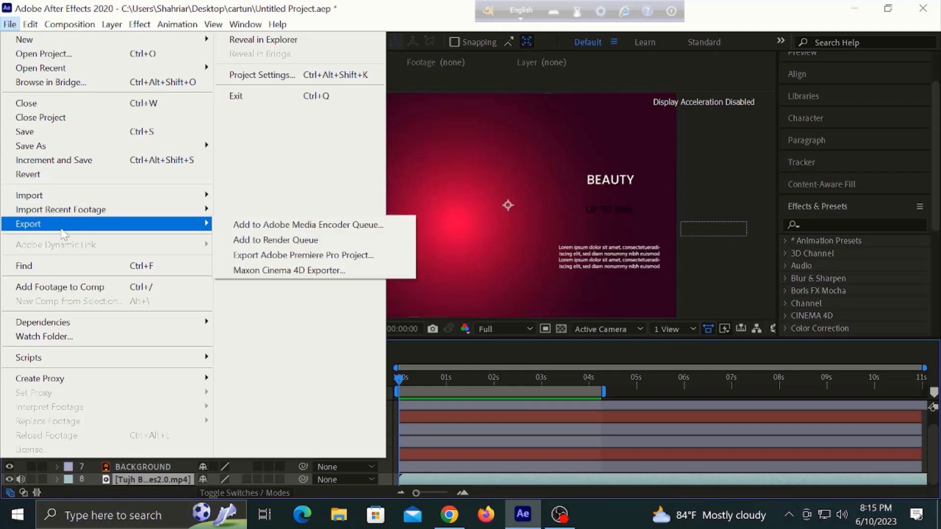
pyautogui.click(292, 226)
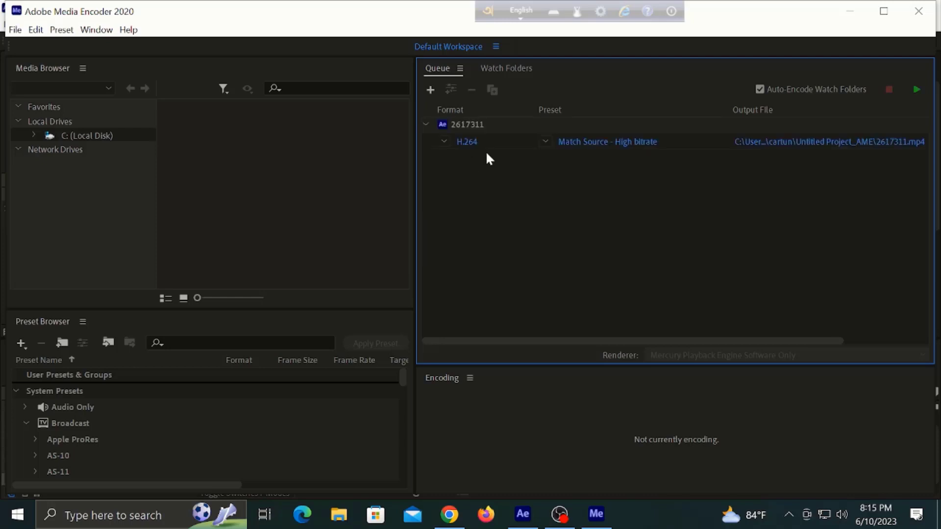
# Encode the queue to 2617311.mp4 and open its Untitled Project_AME output folder
pyautogui.click(916, 89)
pyautogui.click(809, 142)
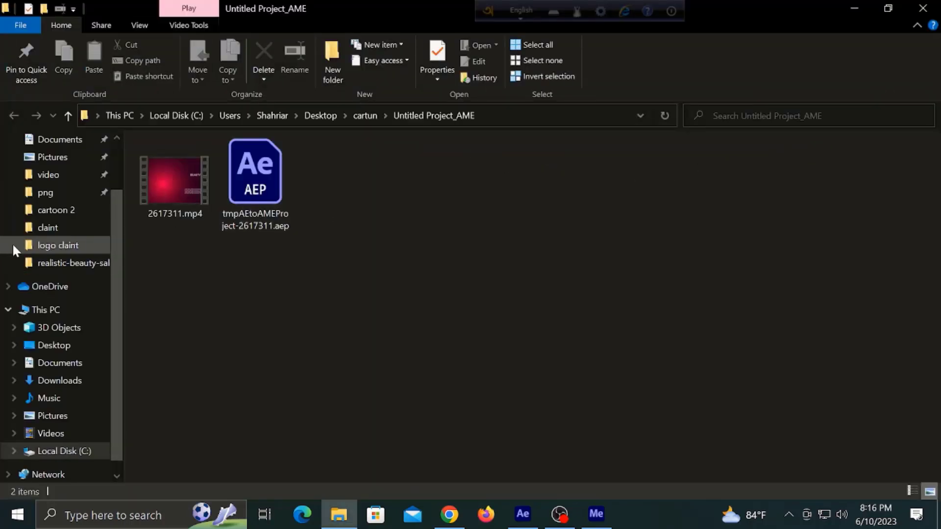
# Open 2617311.mp4 in Media Player and play the banner animation
pyautogui.doubleClick(174, 180)
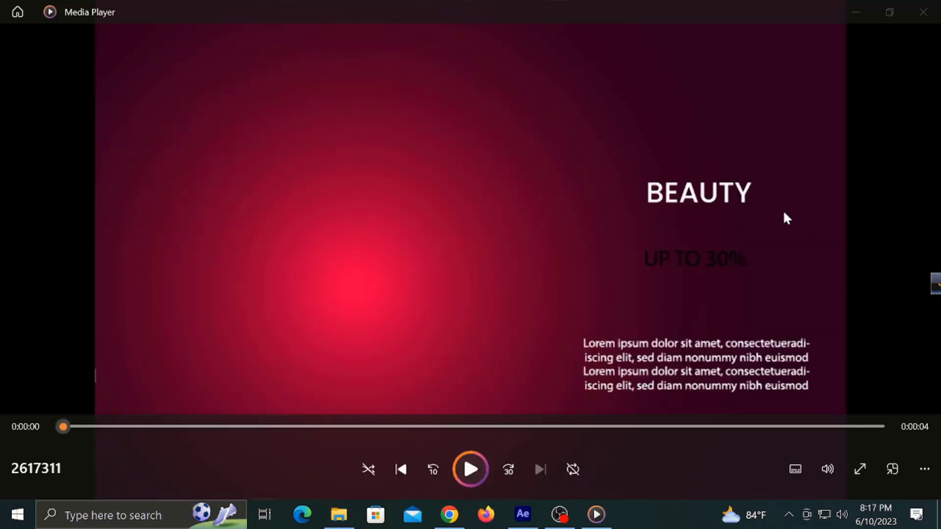
pyautogui.click(468, 471)
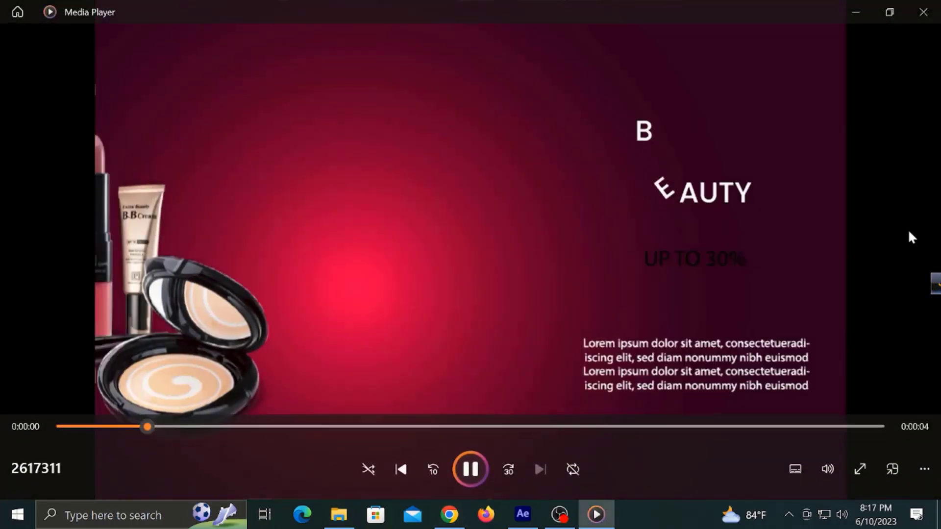